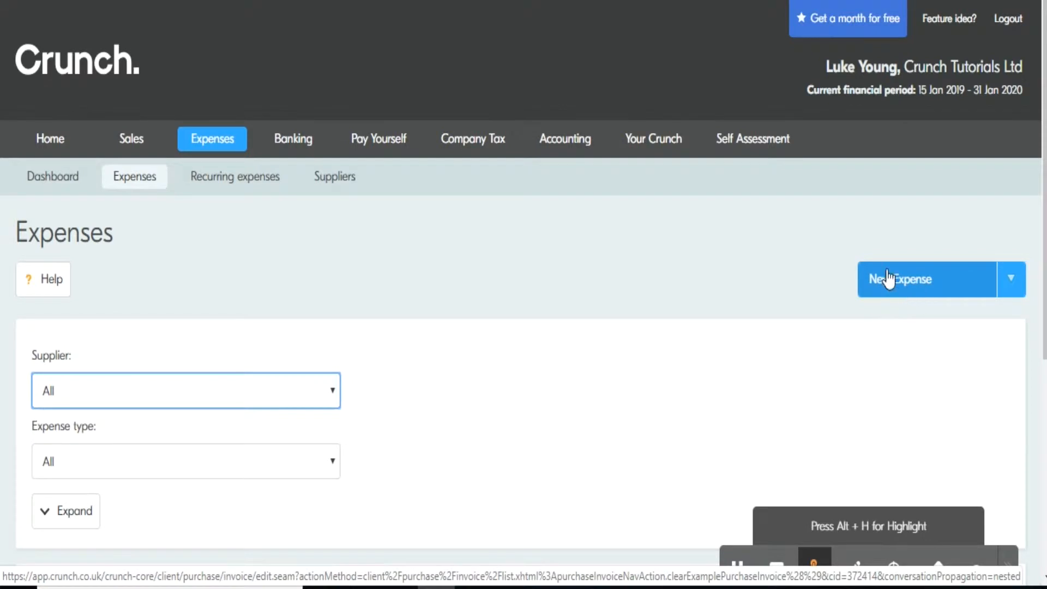
# - Start a new expense for the supplier Food & Drink, dated today (06/02/2019)
pyautogui.click(900, 302)
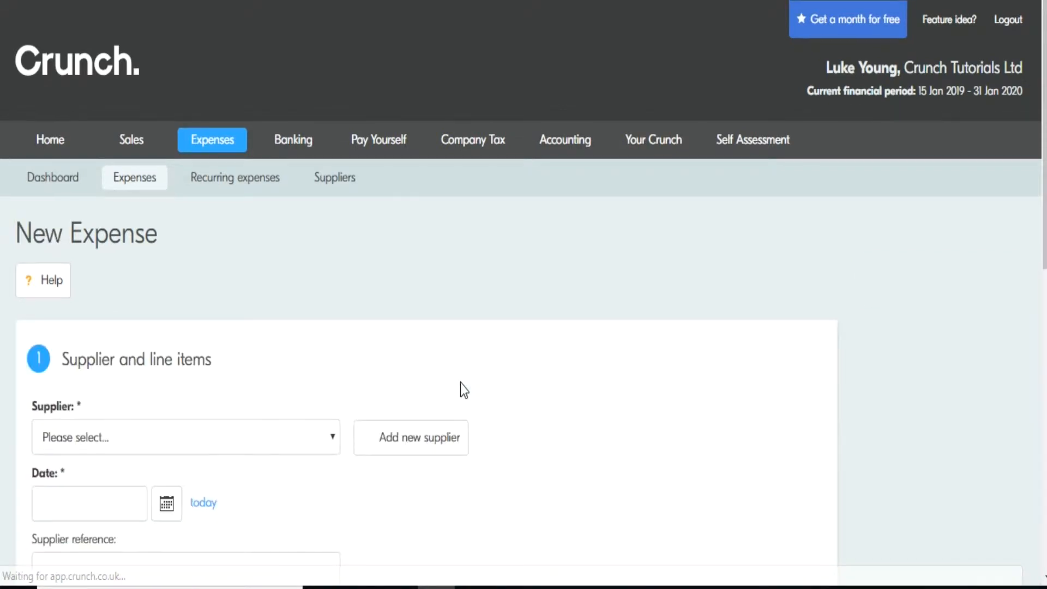
pyautogui.scroll(-1, 401, 195)
pyautogui.scroll(-3, 402, 188)
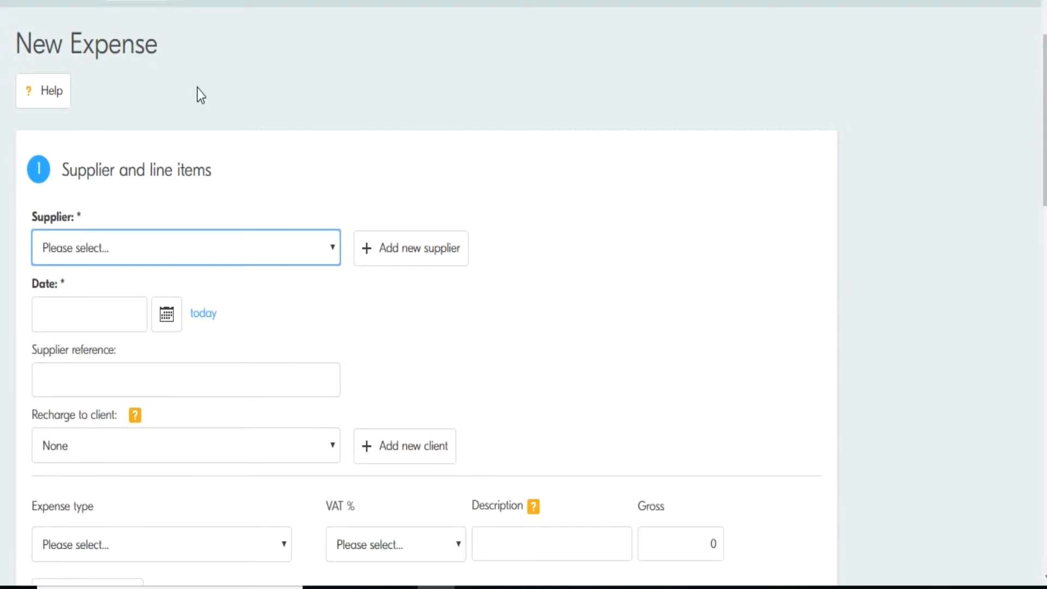
pyautogui.click(107, 262)
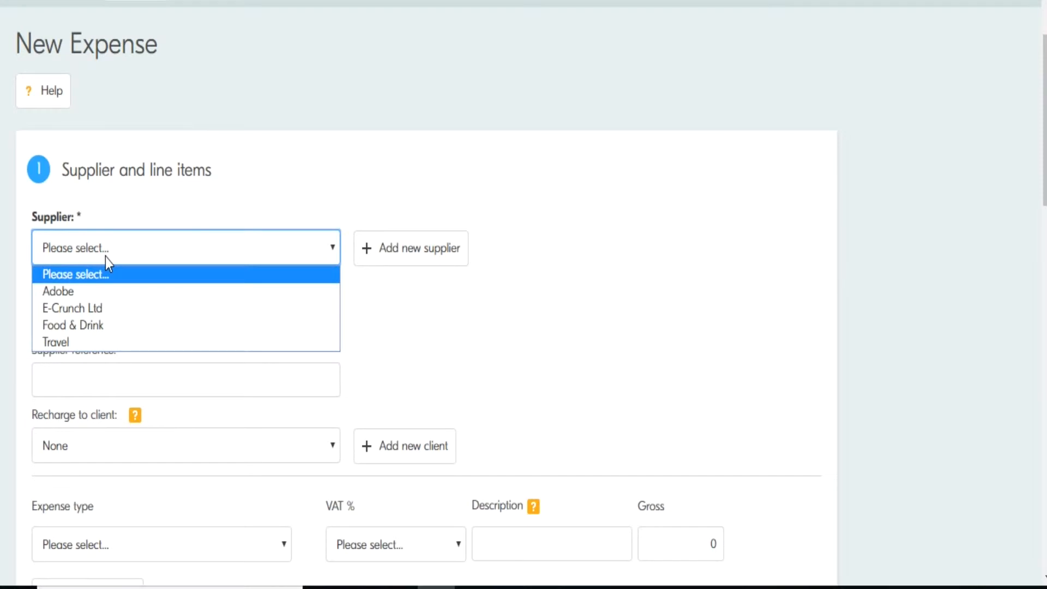
pyautogui.click(79, 331)
pyautogui.scroll(-2, 205, 128)
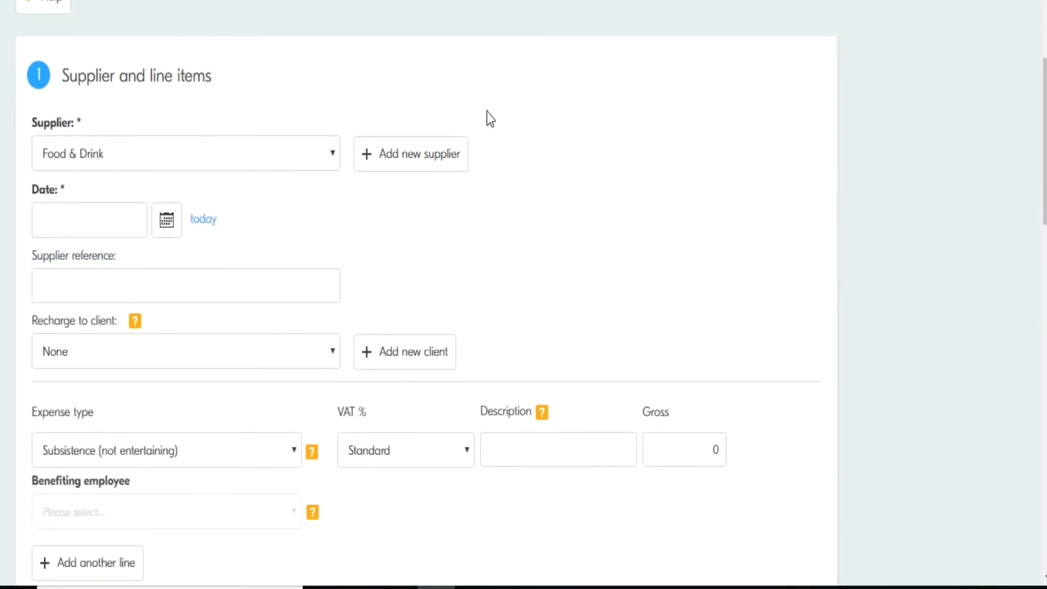
pyautogui.click(205, 220)
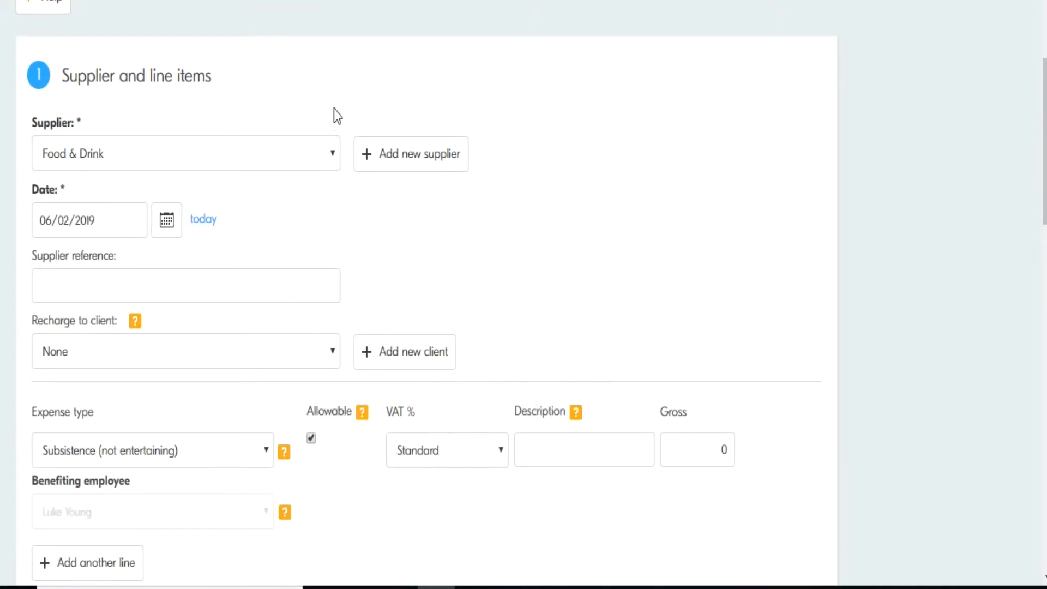
# - Describe the expense line as "Coffee at Nero" and set its gross amount to 2.75
pyautogui.scroll(-2, 235, 50)
pyautogui.scroll(2, 109, 377)
pyautogui.scroll(-2, 106, 384)
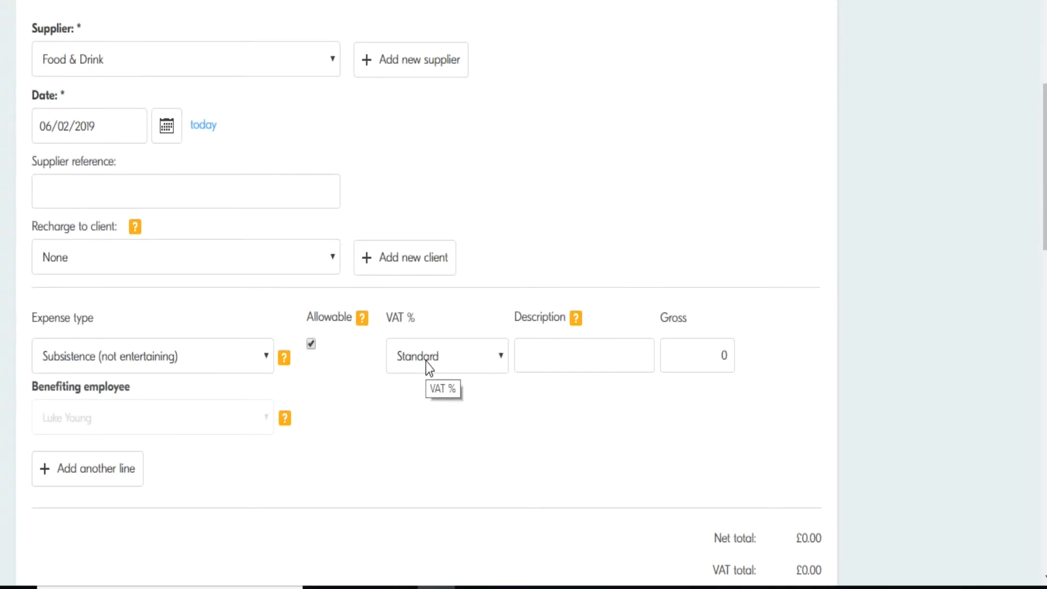
pyautogui.click(558, 362)
pyautogui.click(567, 390)
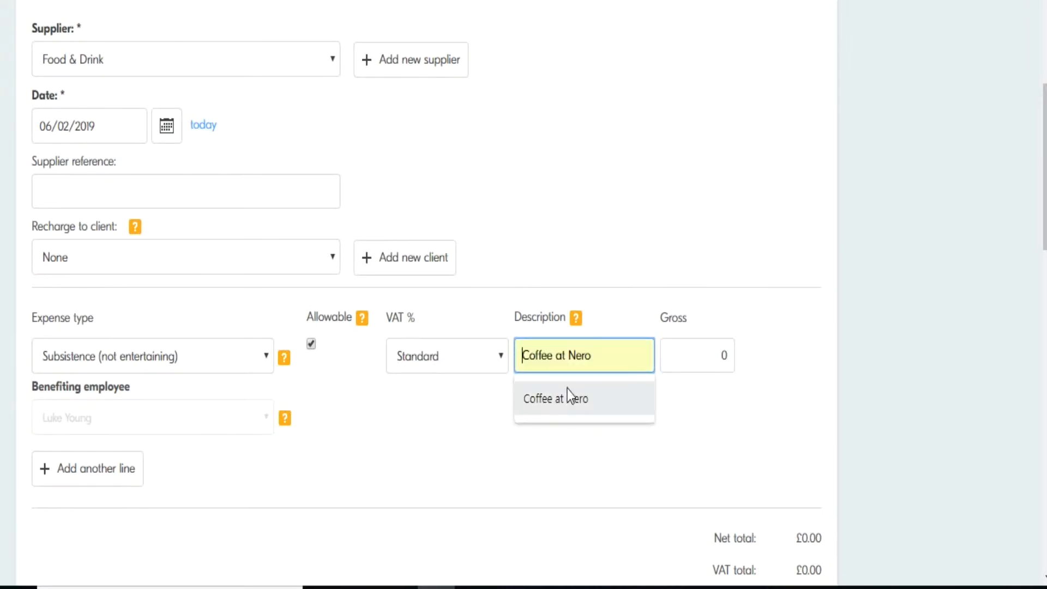
pyautogui.click(685, 355)
pyautogui.moveTo(685, 356); pyautogui.dragTo(737, 356)
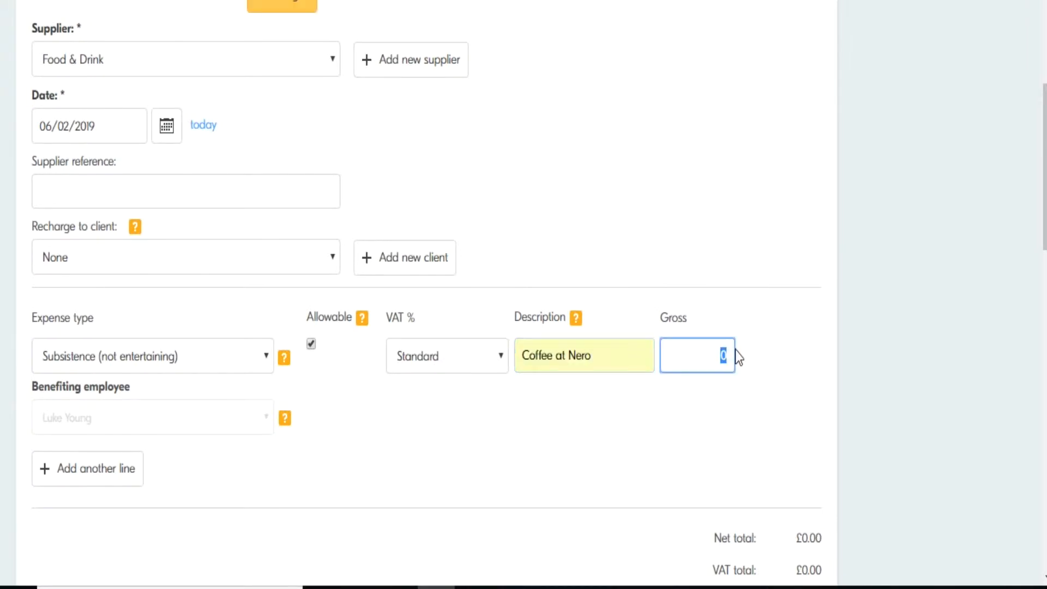
pyautogui.write('2.7')
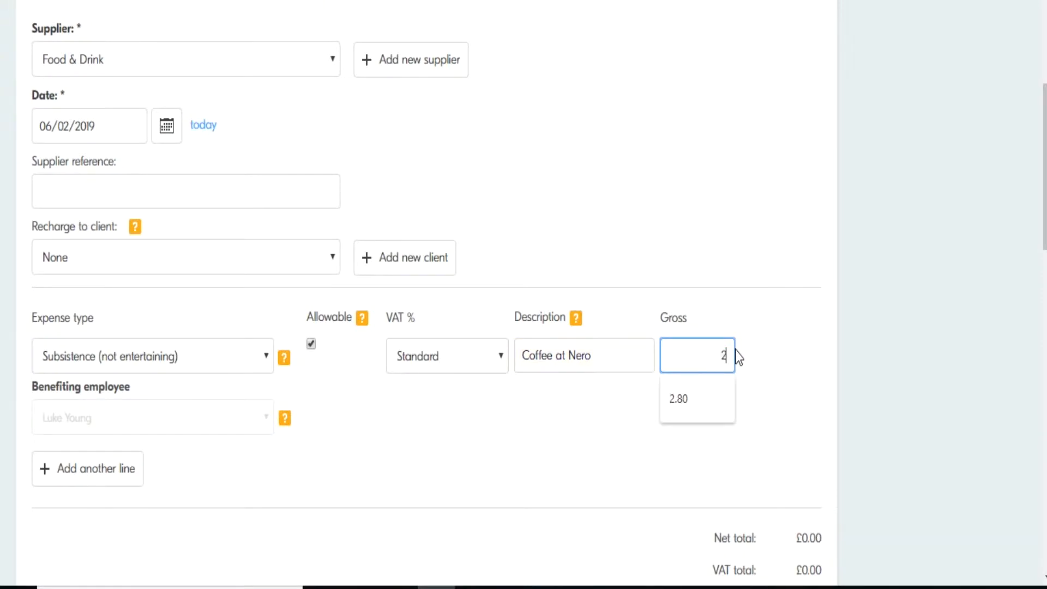
pyautogui.click(755, 304)
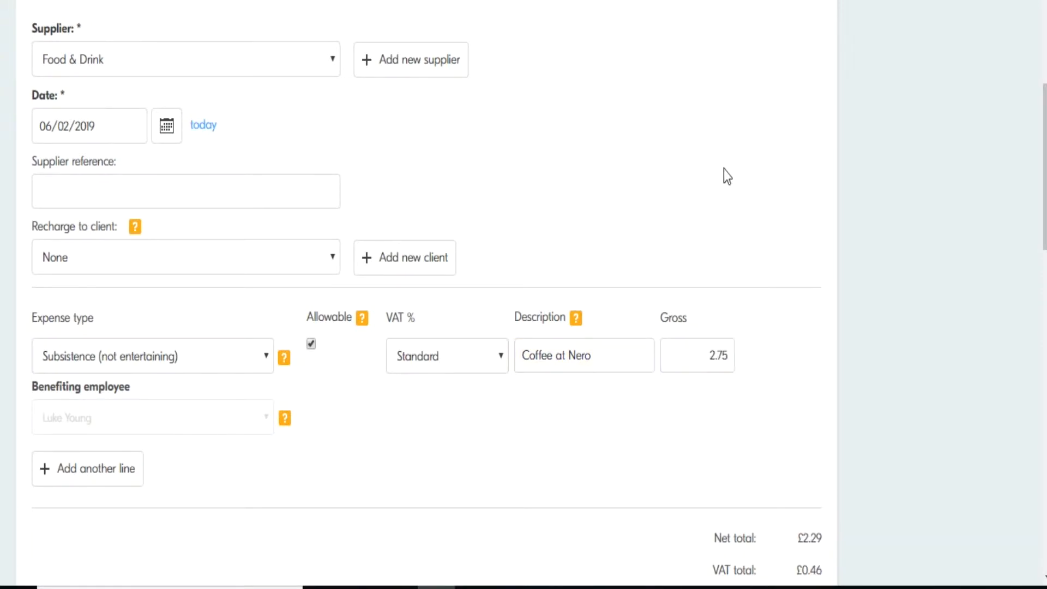
# - Set the payment method to Transfer out from company account, using the Current account
pyautogui.scroll(-2, 725, 172)
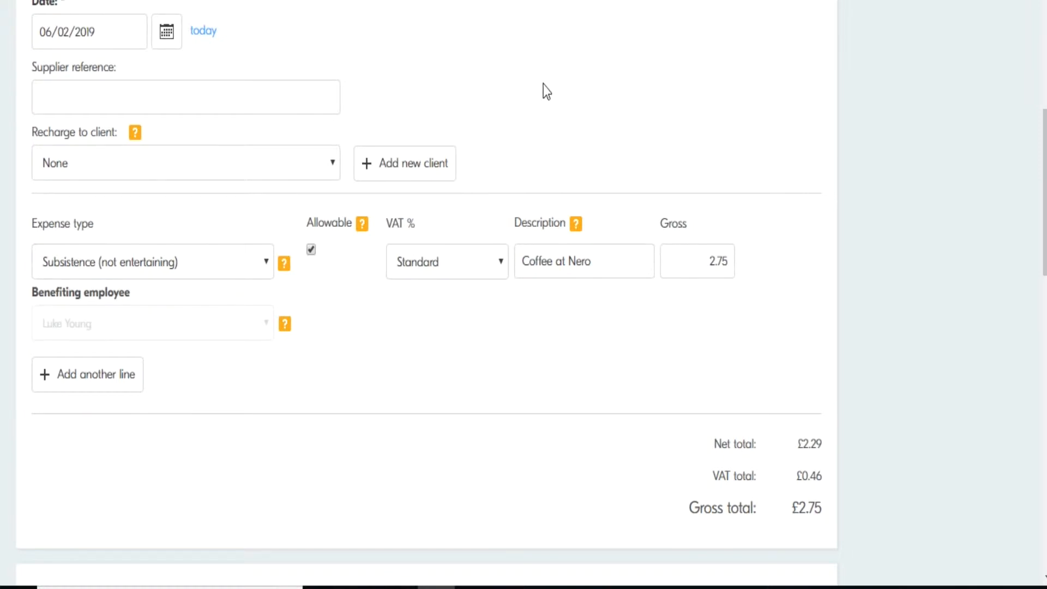
pyautogui.scroll(-5, 565, 115)
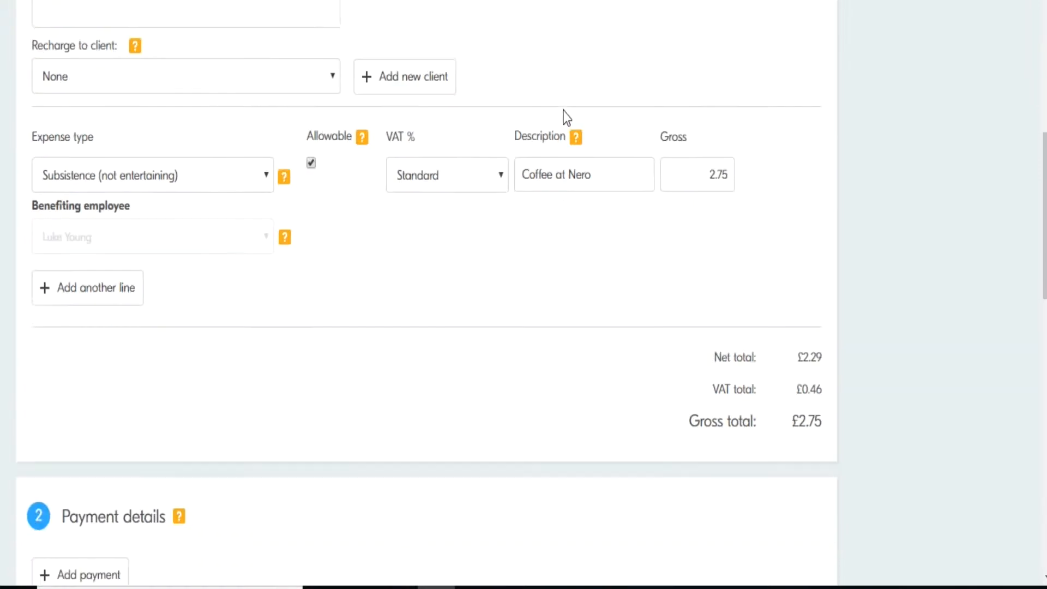
pyautogui.scroll(-2, 237, 147)
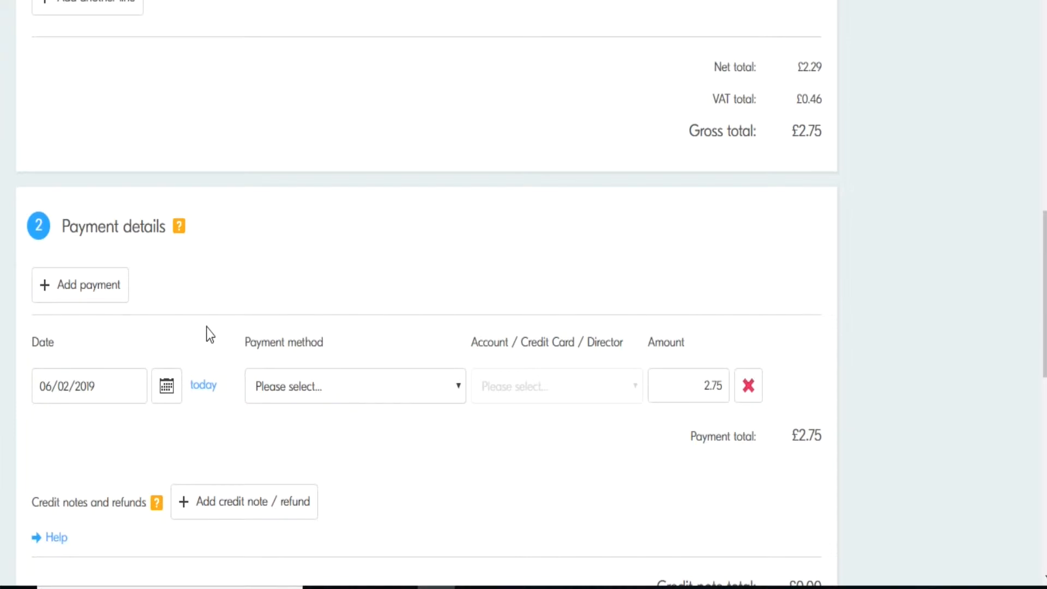
pyautogui.click(285, 380)
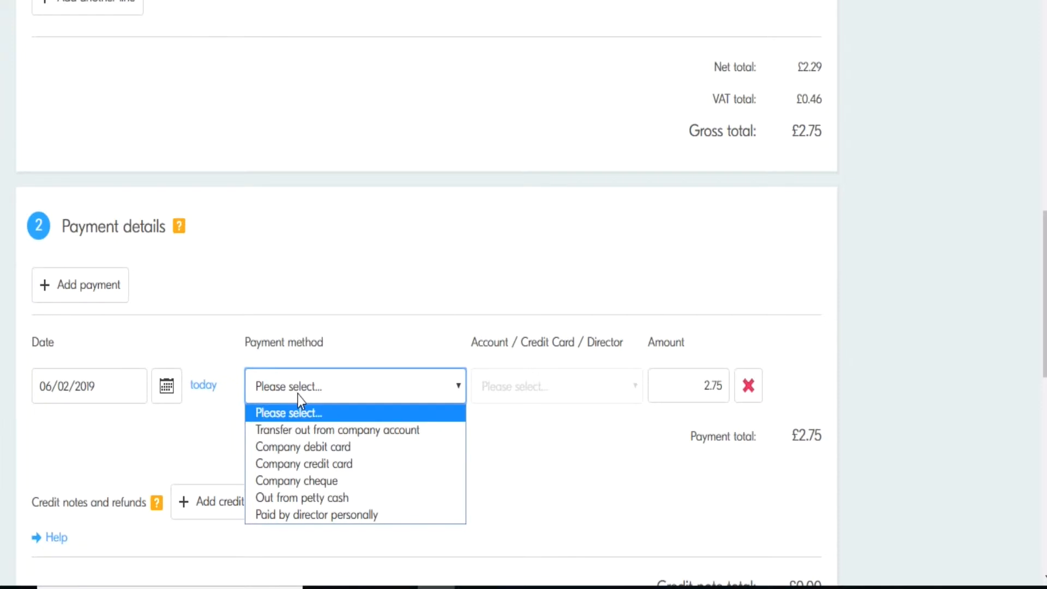
pyautogui.click(304, 429)
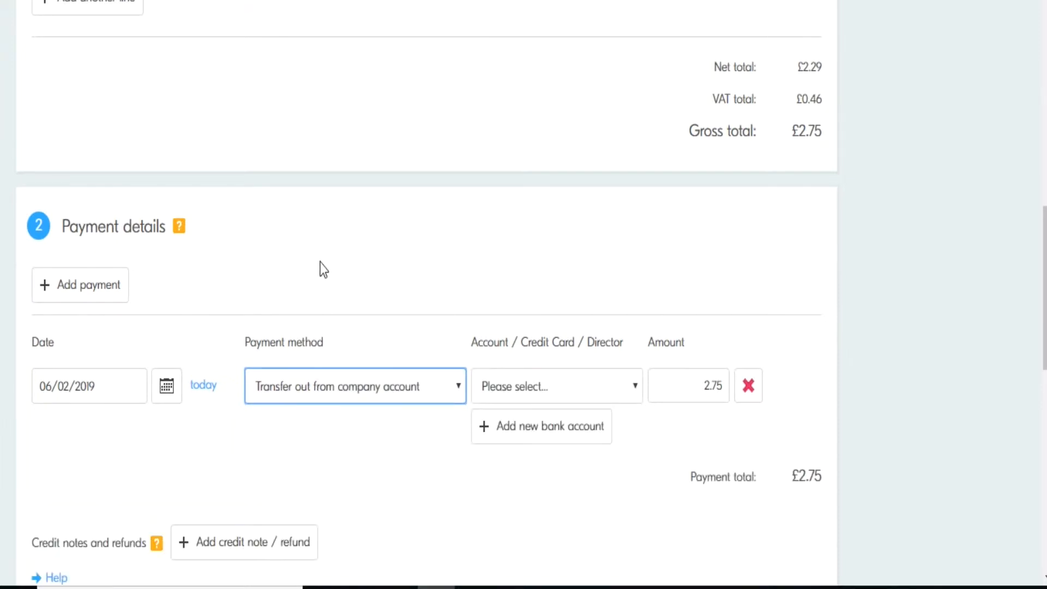
pyautogui.click(497, 392)
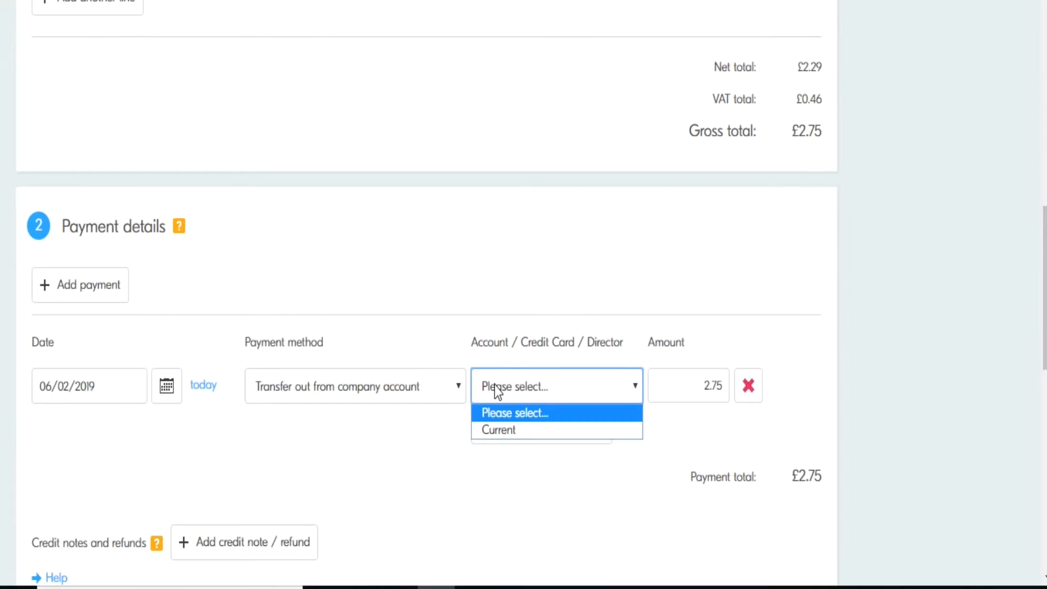
pyautogui.click(501, 430)
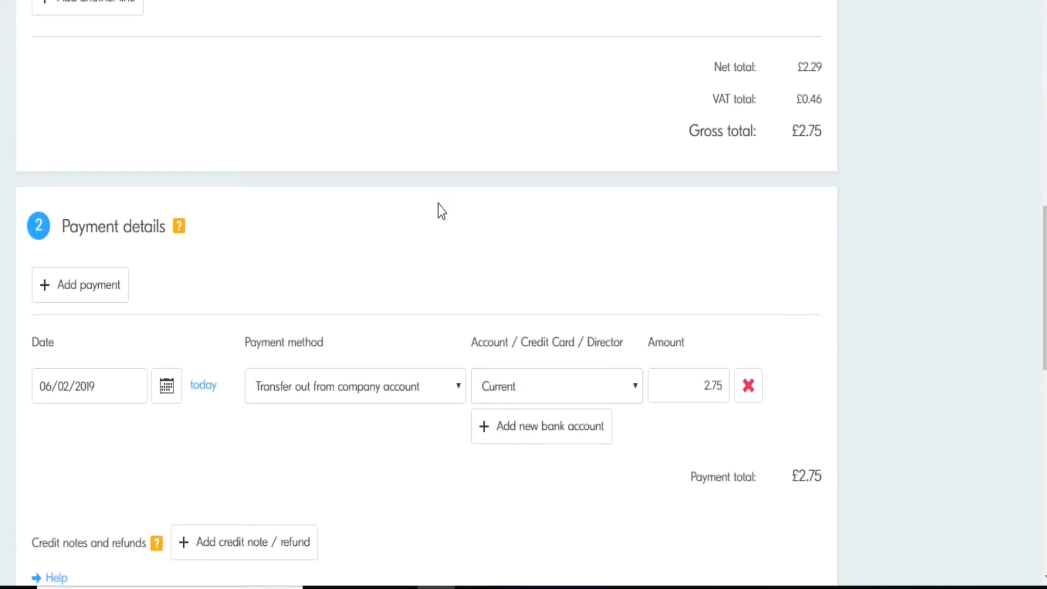
# - Save the Food & Drink expense without attaching files or adding a note
pyautogui.scroll(-3, 434, 211)
pyautogui.scroll(-5, 371, 229)
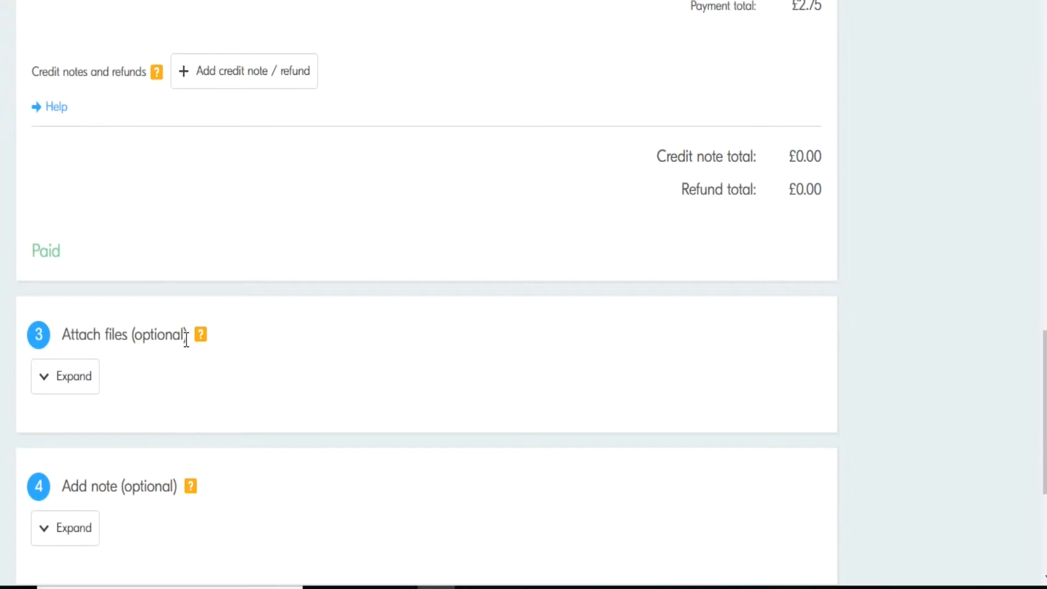
pyautogui.scroll(-5, 186, 339)
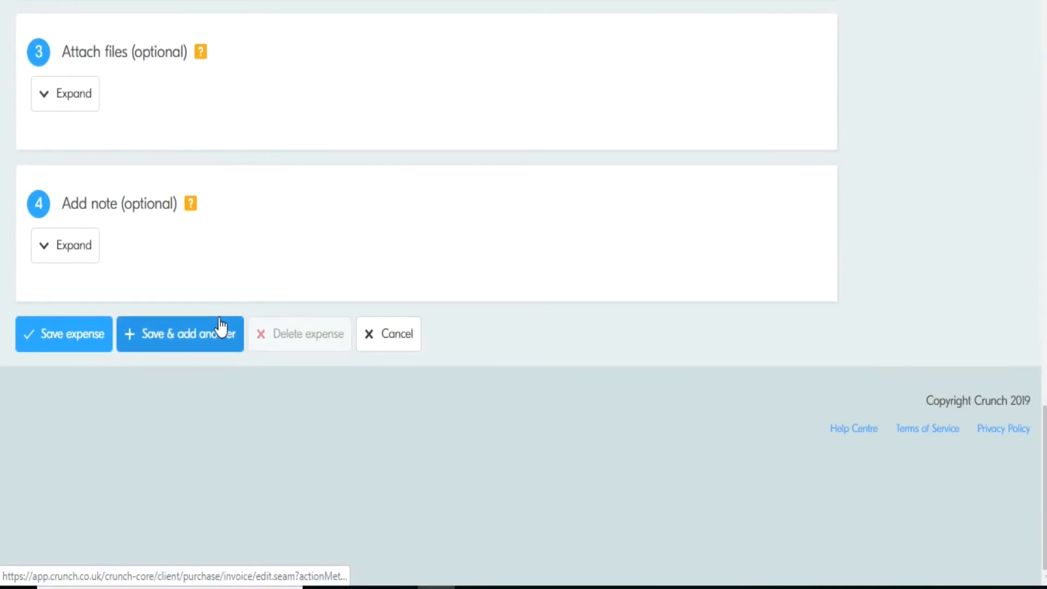
pyautogui.click(76, 340)
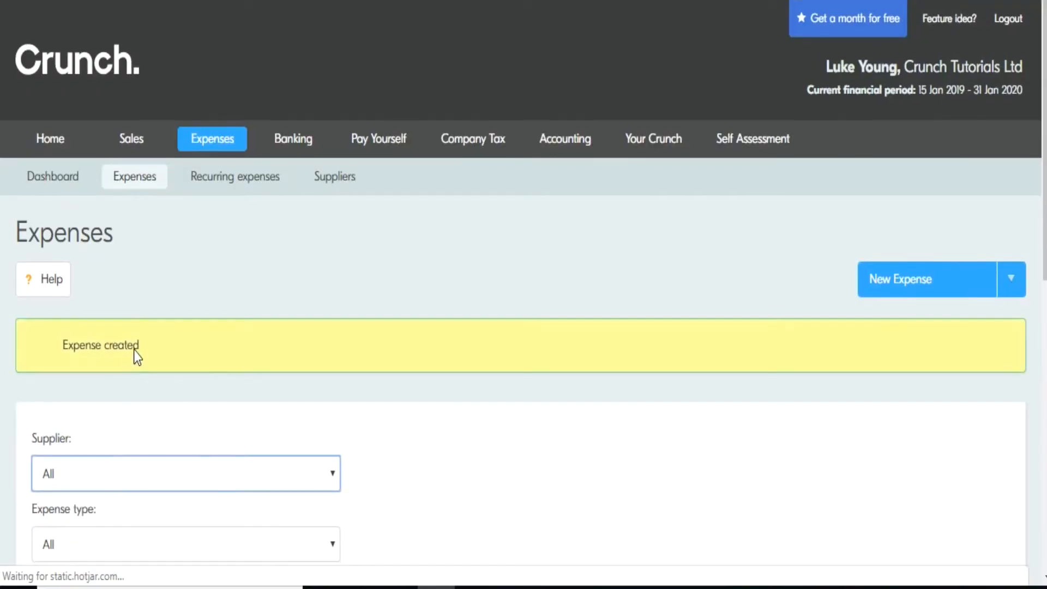
# - Review the newly saved Food & Drink expense in the expenses list, including its date, supplier and total
pyautogui.moveTo(141, 345); pyautogui.dragTo(99, 334)
pyautogui.click(175, 318)
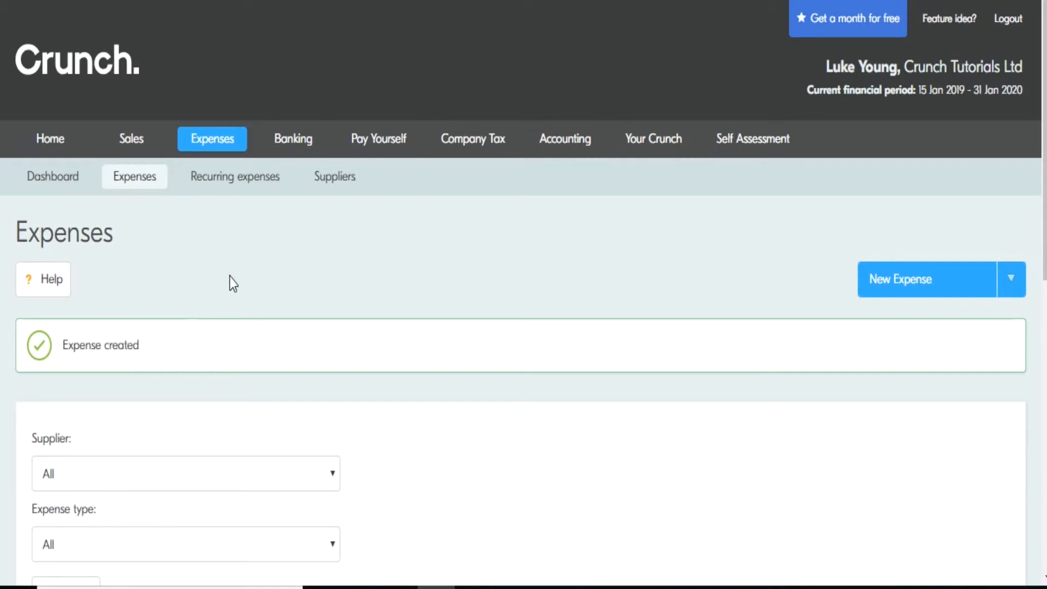
pyautogui.scroll(-10, 230, 277)
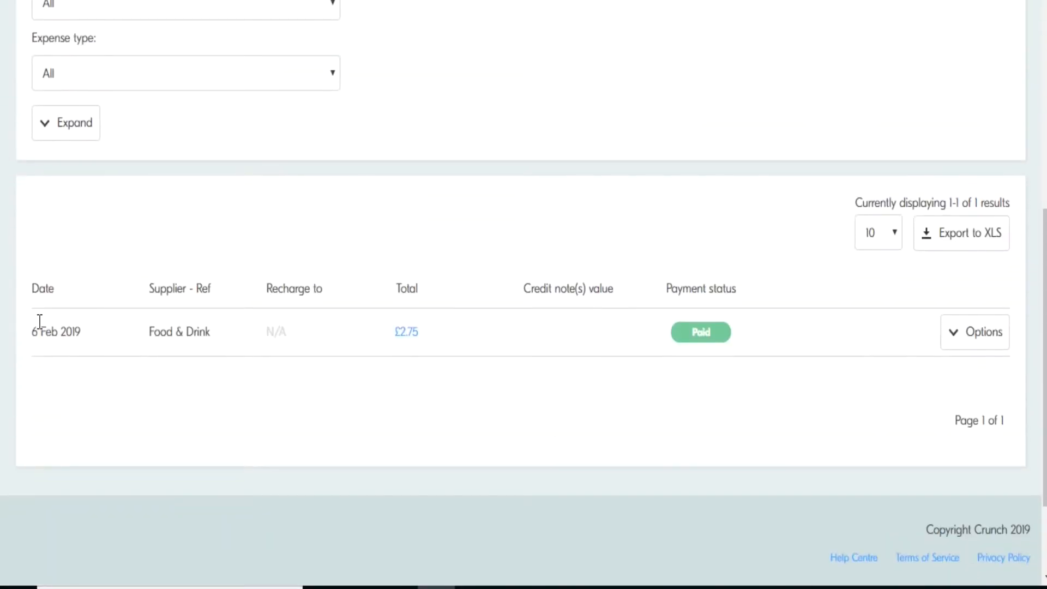
pyautogui.moveTo(33, 330); pyautogui.dragTo(424, 347)
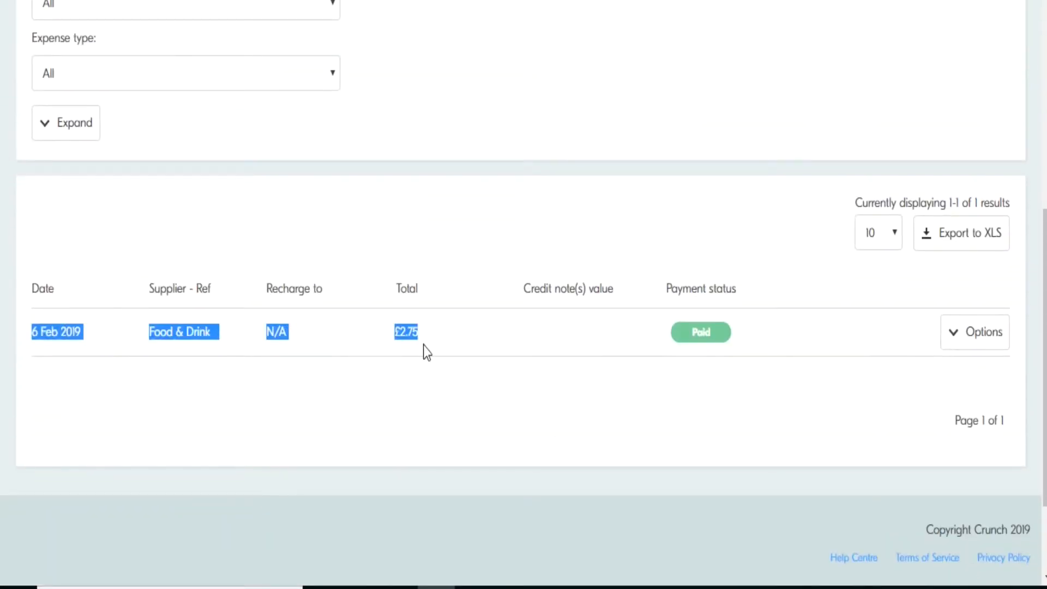
pyautogui.click(384, 239)
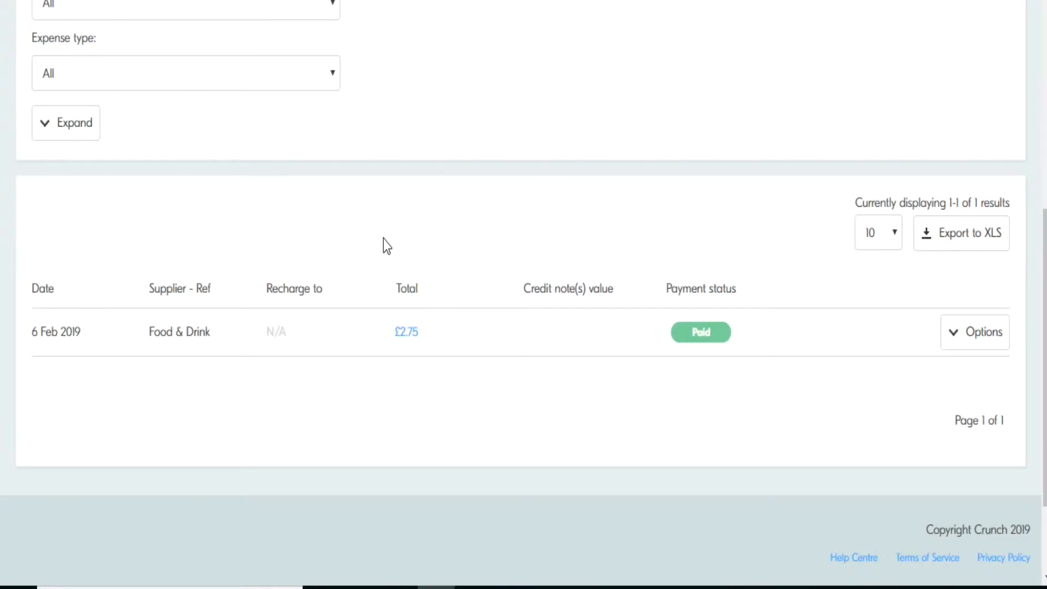
# - Start another new expense for the supplier Travel, dated today (06/02/2019)
pyautogui.scroll(7, 385, 246)
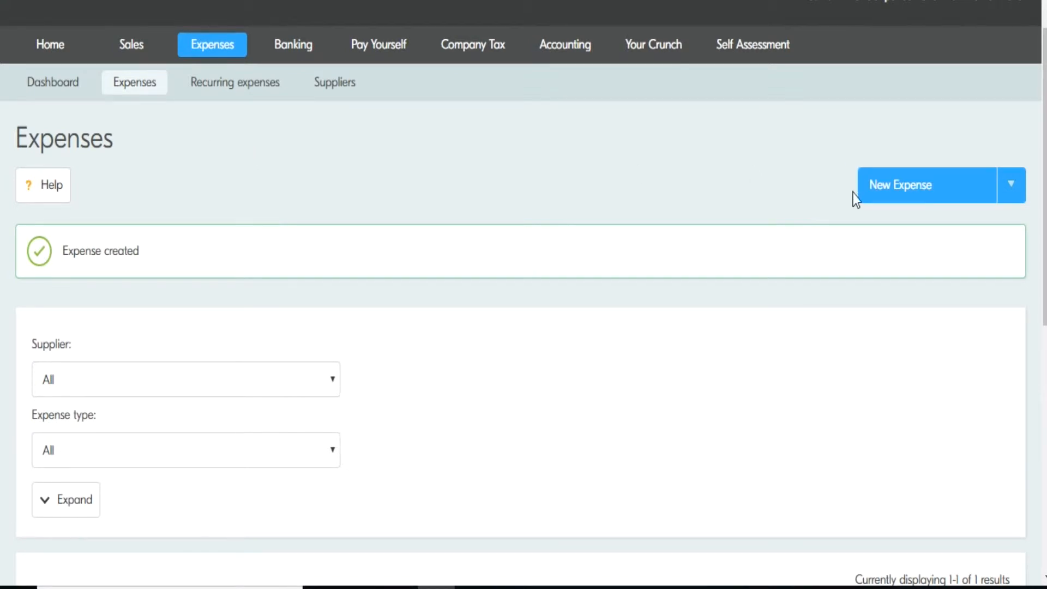
pyautogui.click(896, 194)
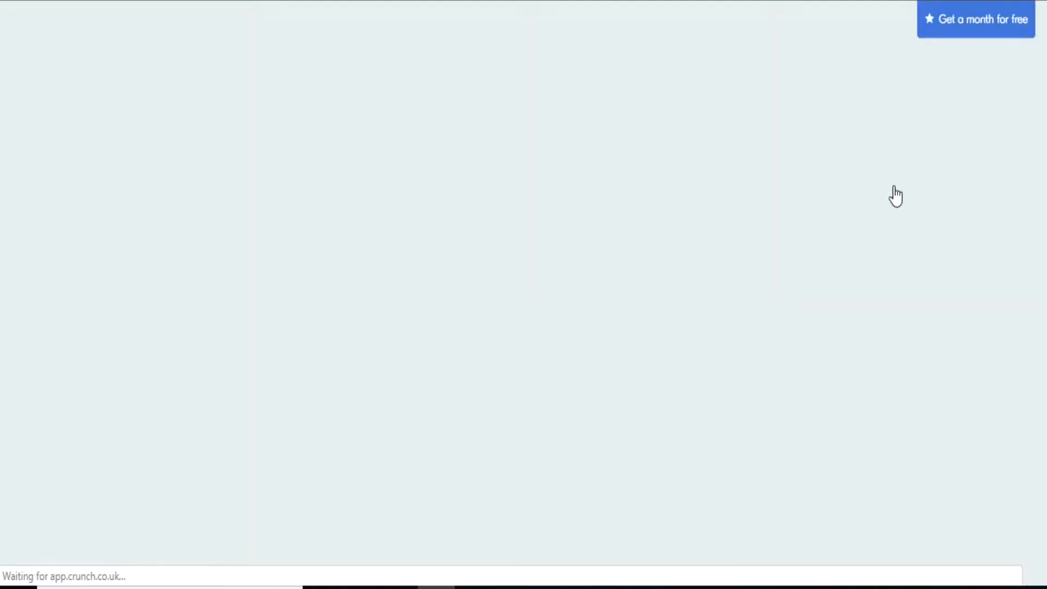
pyautogui.scroll(-2, 127, 252)
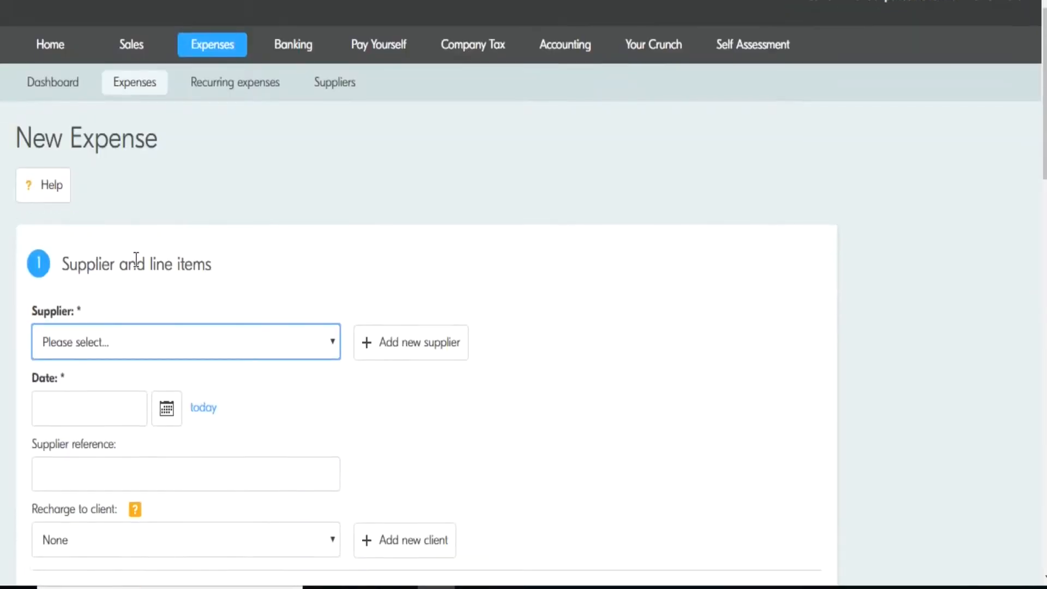
pyautogui.click(92, 345)
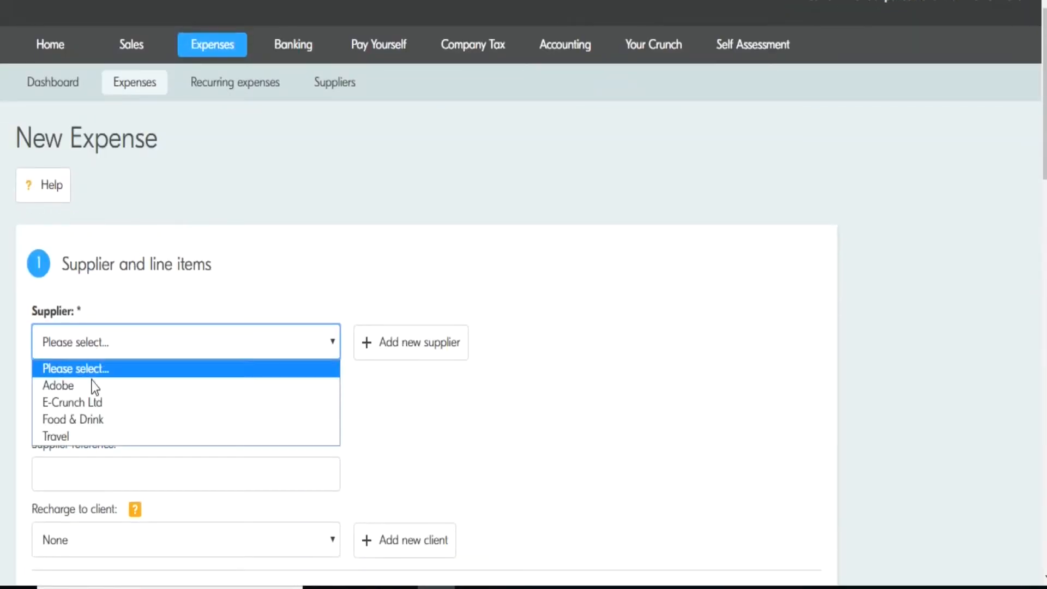
pyautogui.click(56, 438)
pyautogui.click(197, 410)
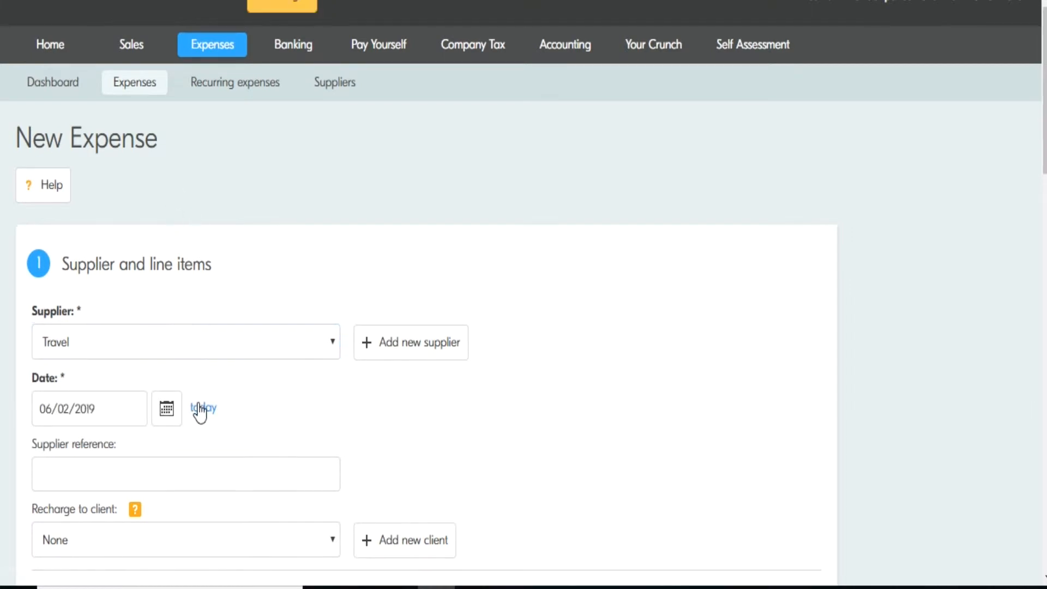
# - Describe the travel expense line as "Weekly Travelcard" and set its gross amount to 48
pyautogui.scroll(-2, 172, 201)
pyautogui.scroll(-2, 166, 221)
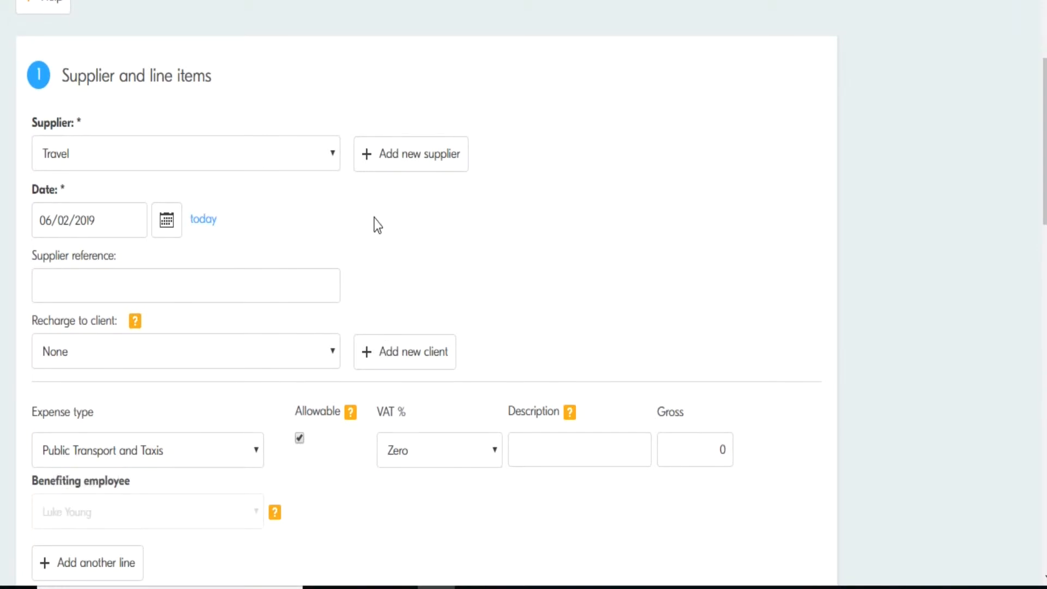
pyautogui.scroll(-2, 378, 224)
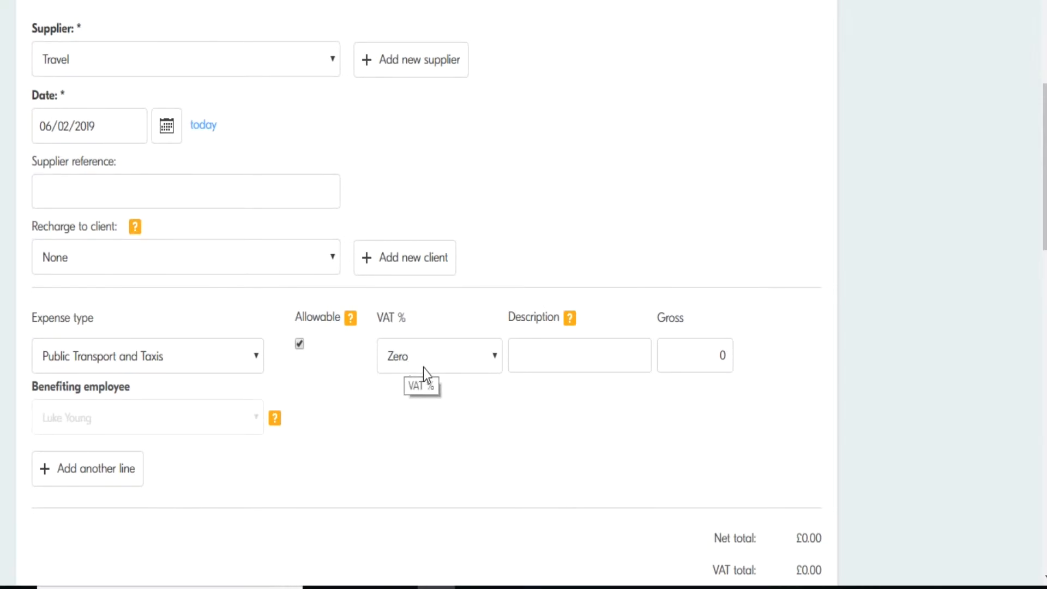
pyautogui.click(560, 359)
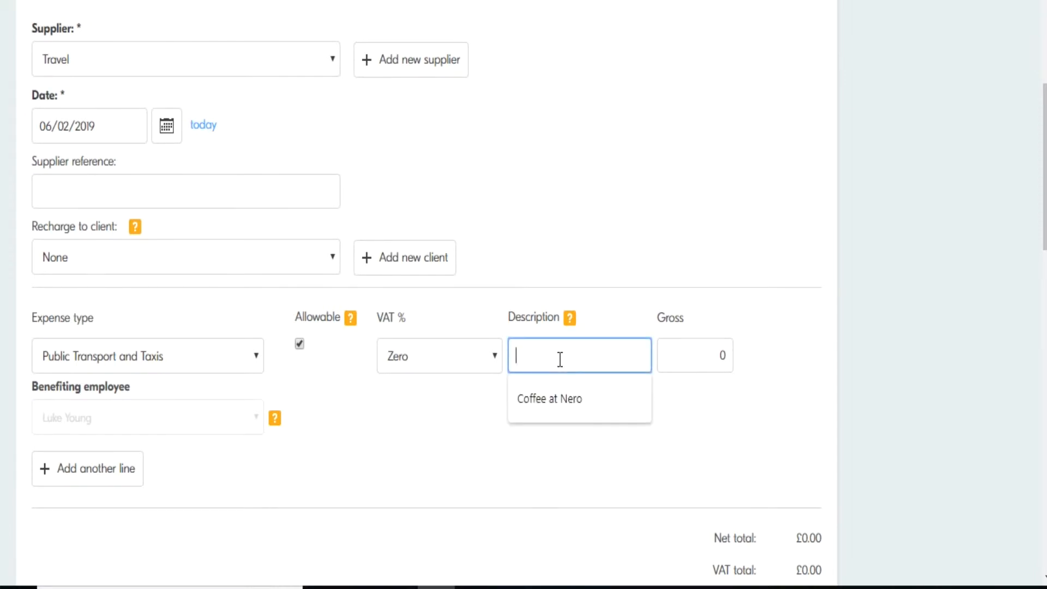
pyautogui.write('Weekly Travelcard')
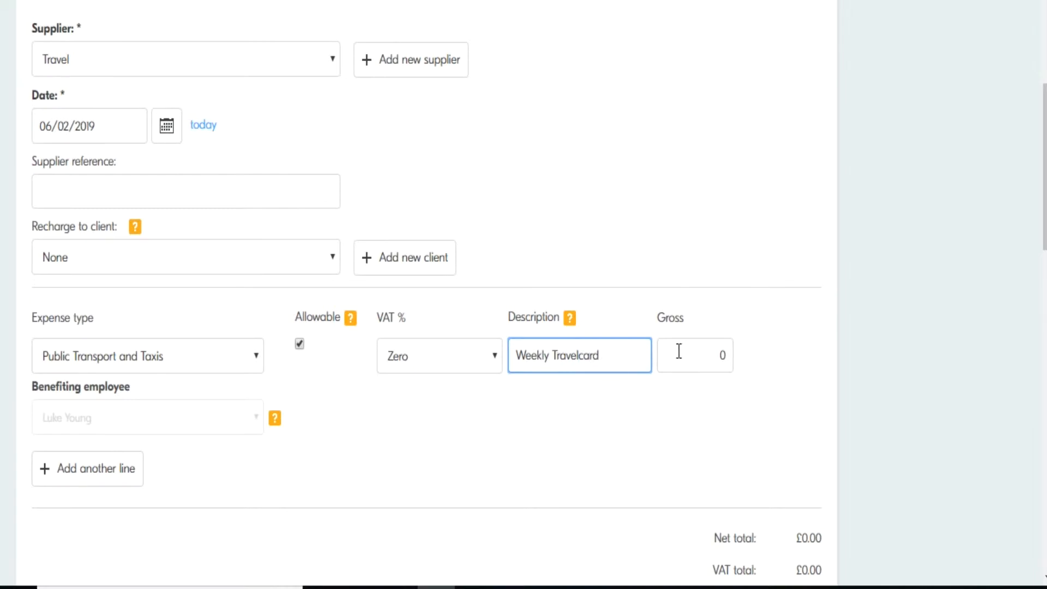
pyautogui.click(679, 350)
pyautogui.write('48')
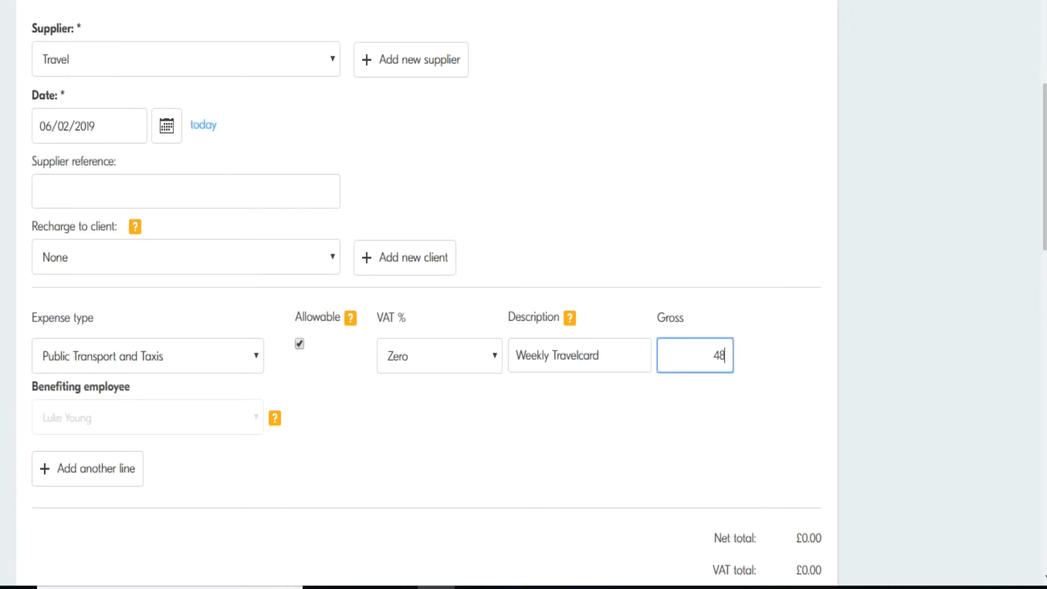
pyautogui.click(548, 212)
pyautogui.scroll(-3, 548, 213)
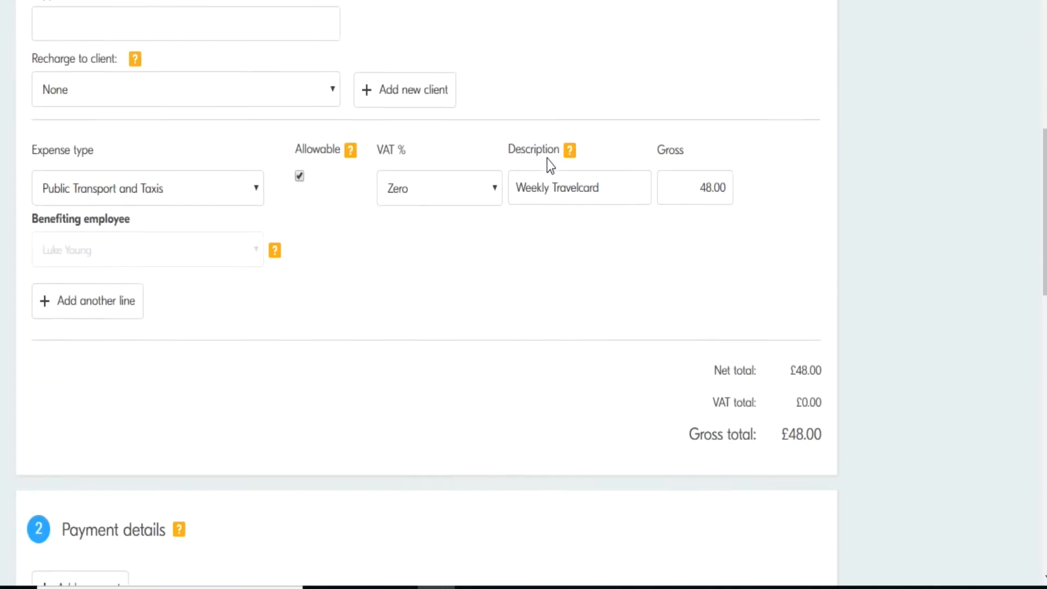
# - Set the payment method of the travel expense to Paid by director personally
pyautogui.scroll(-2, 11, 371)
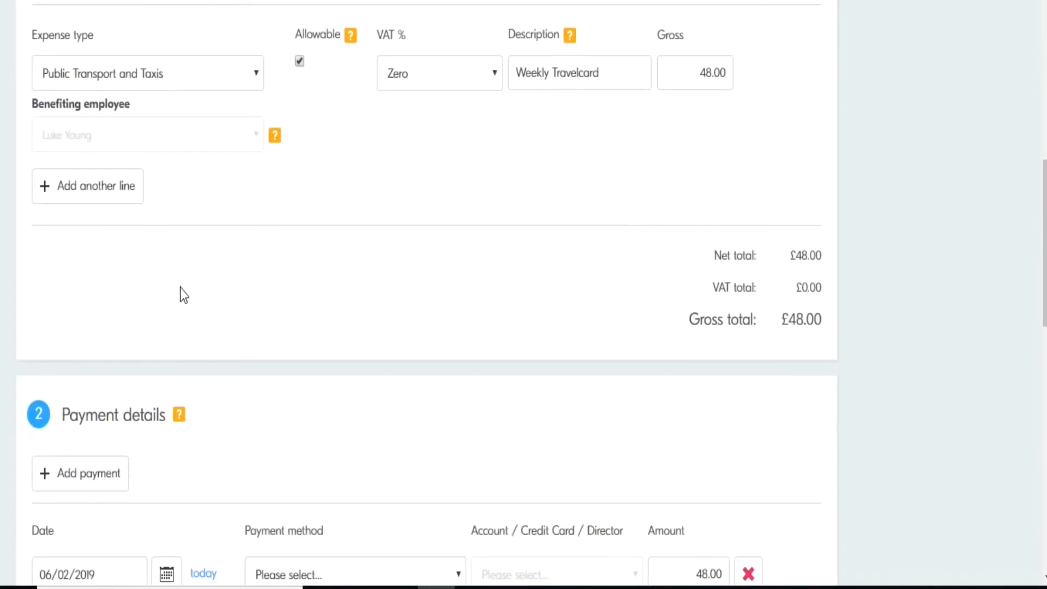
pyautogui.scroll(-2, 181, 288)
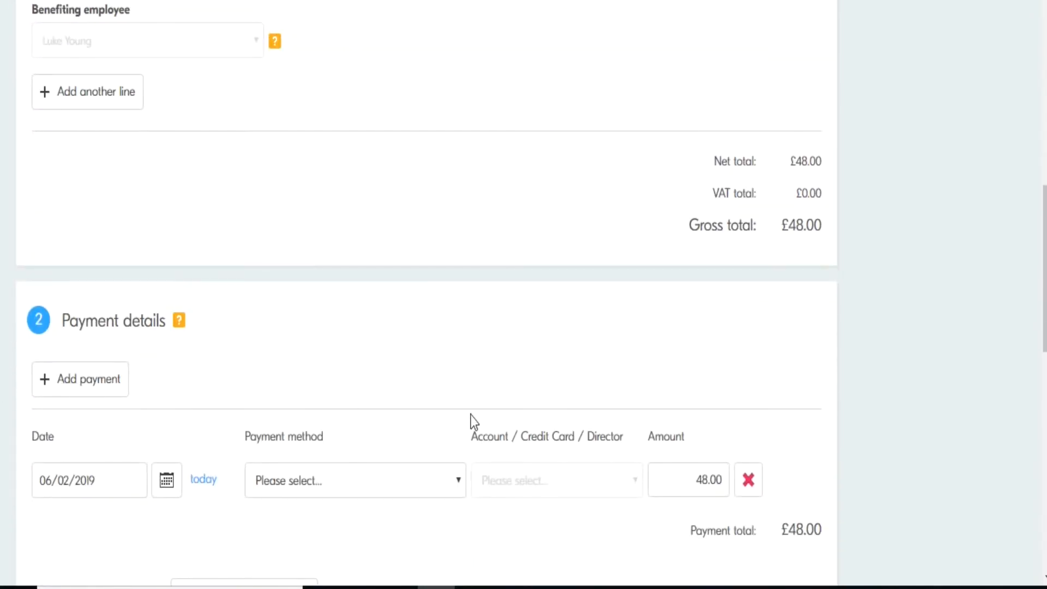
pyautogui.scroll(-2, 315, 301)
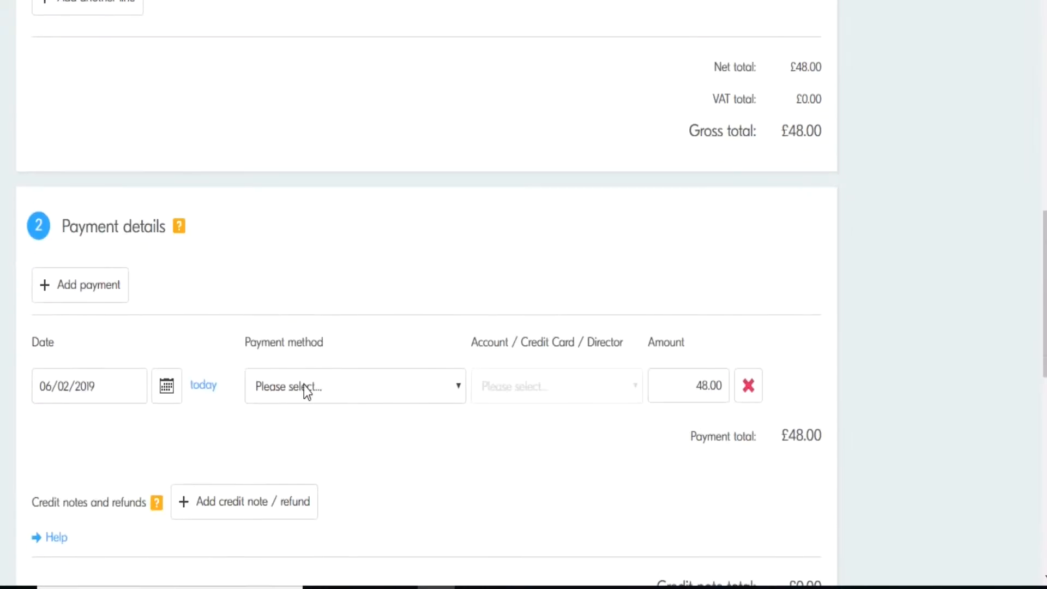
pyautogui.click(307, 391)
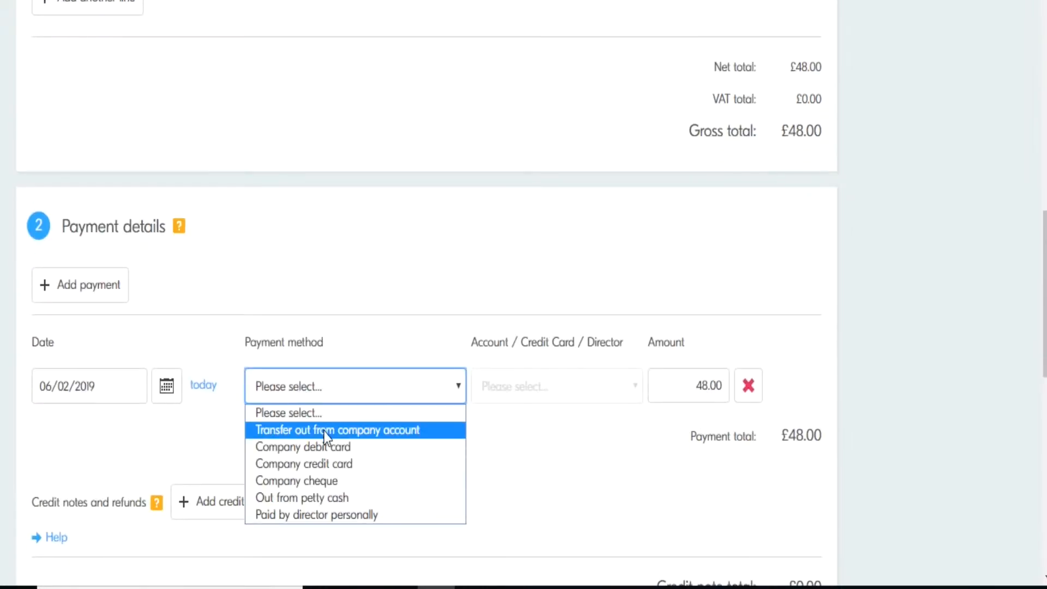
pyautogui.click(336, 516)
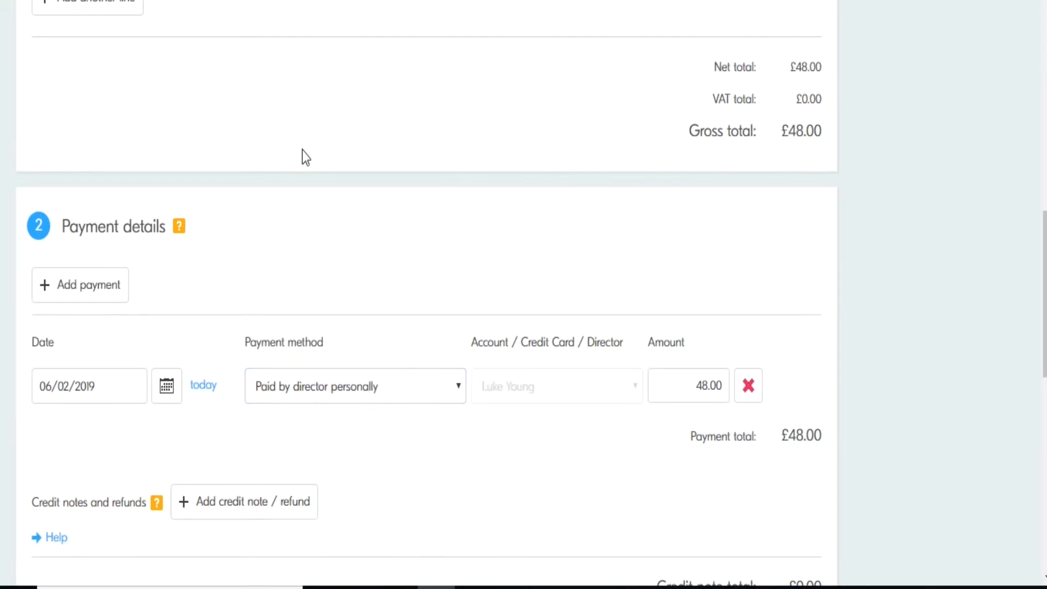
# - Save the travel expense without attaching files or adding a note
pyautogui.scroll(-2, 417, 117)
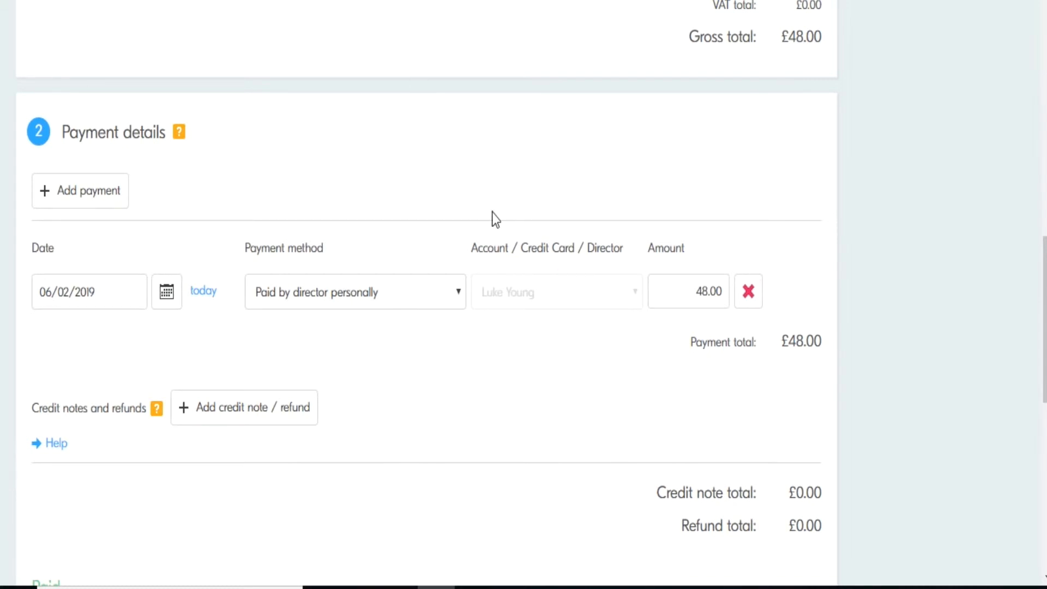
pyautogui.scroll(-7, 322, 306)
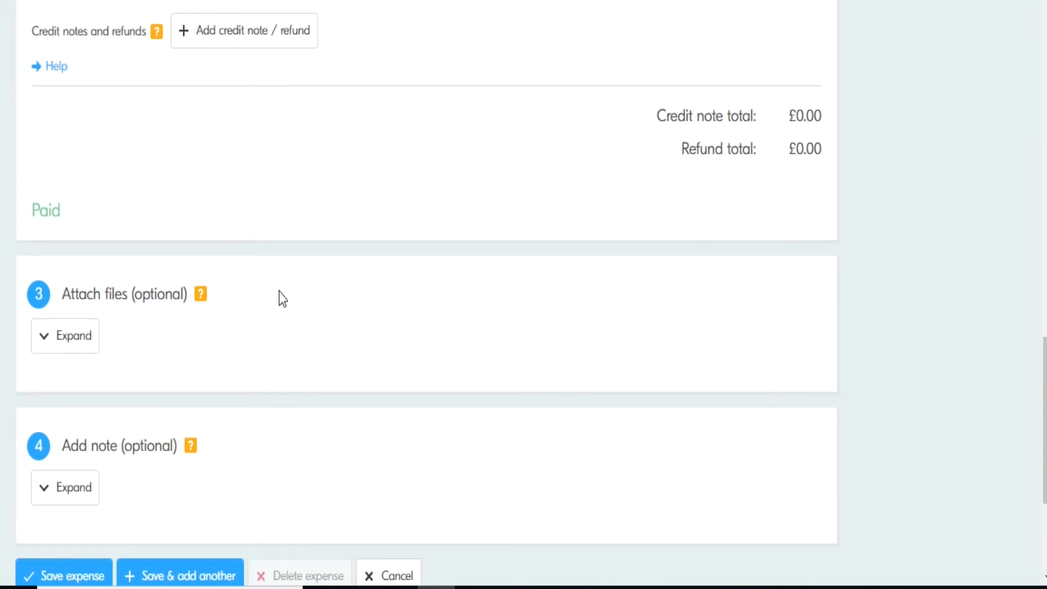
pyautogui.scroll(-2, 245, 327)
pyautogui.click(91, 493)
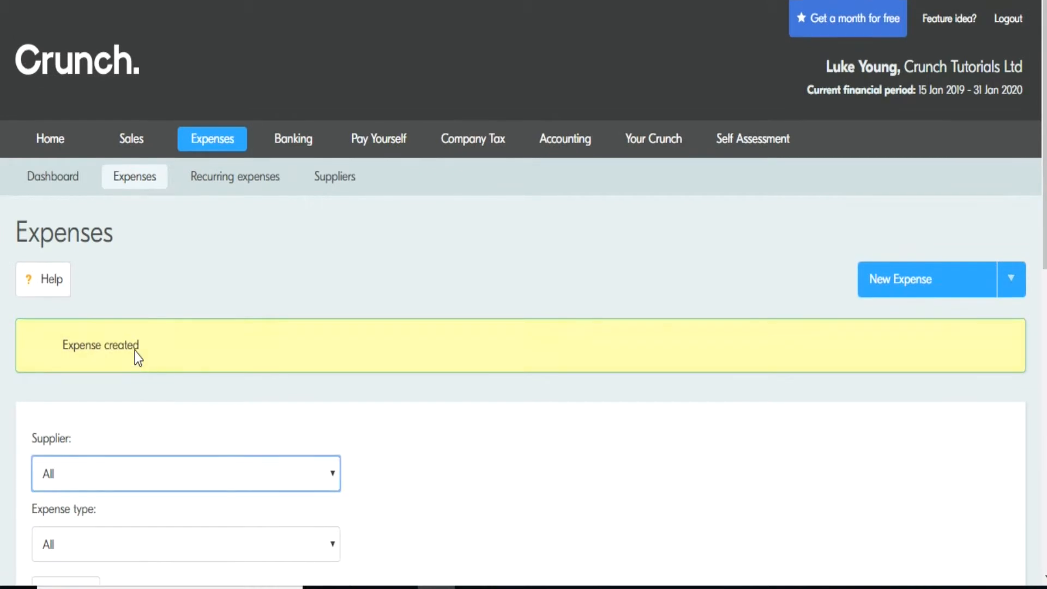
# - Review the confirmation and the newly saved Travel expense in the expenses list
pyautogui.moveTo(137, 349); pyautogui.dragTo(62, 346)
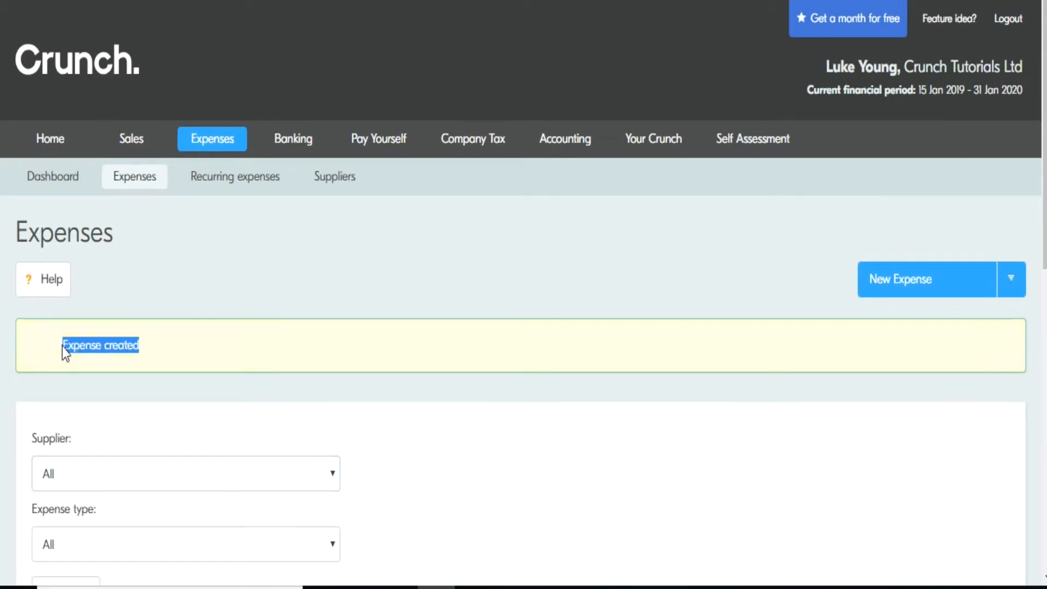
pyautogui.click(148, 284)
pyautogui.scroll(-4, 134, 278)
pyautogui.scroll(-4, 166, 230)
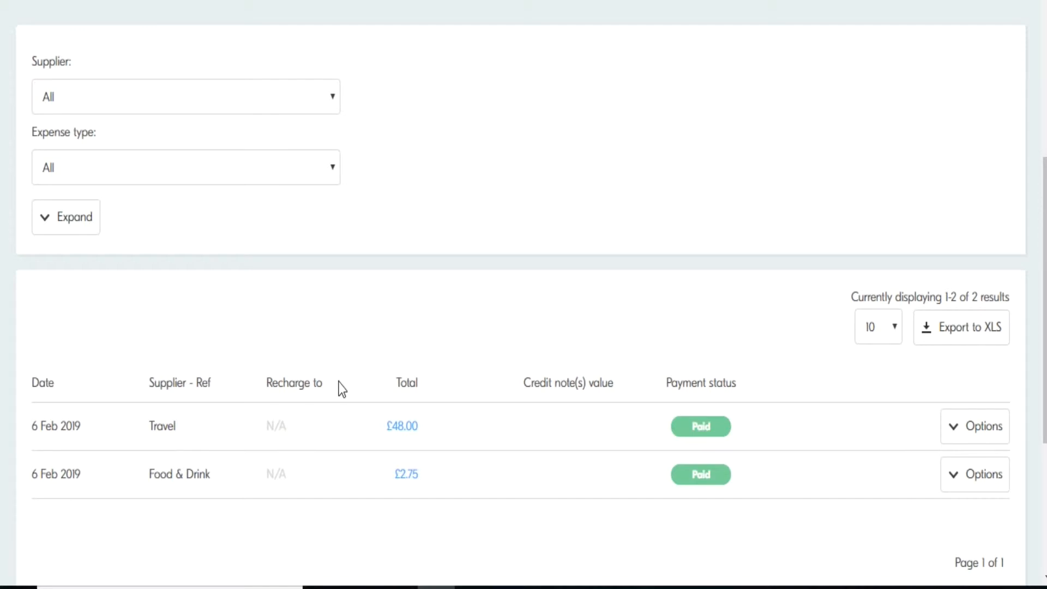
# - Start a new expense for the supplier Adobe, dated today (06/02/2019)
pyautogui.scroll(5, 316, 383)
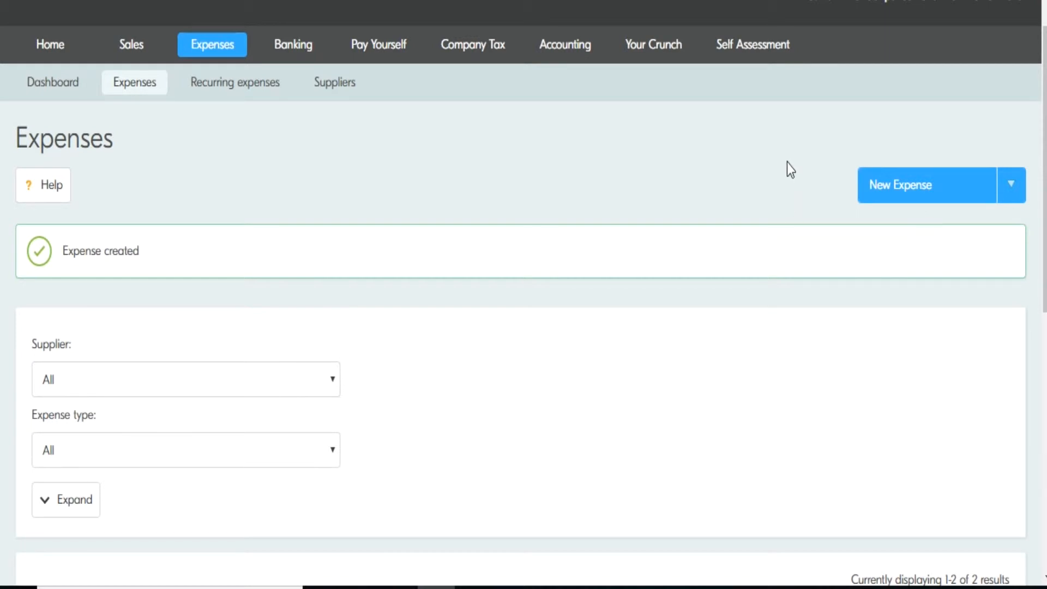
pyautogui.click(892, 191)
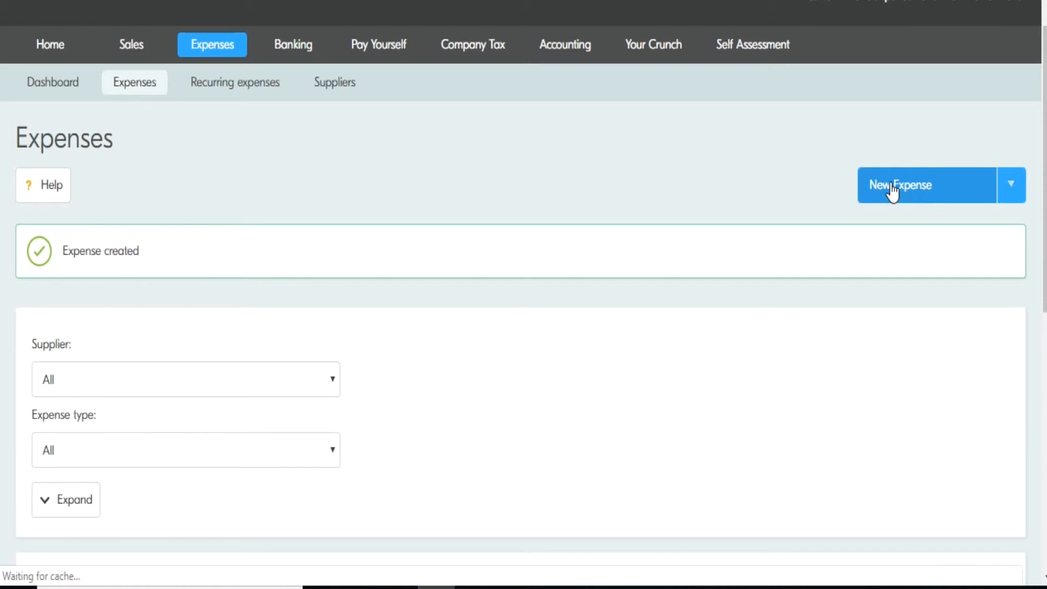
pyautogui.scroll(-2, 218, 360)
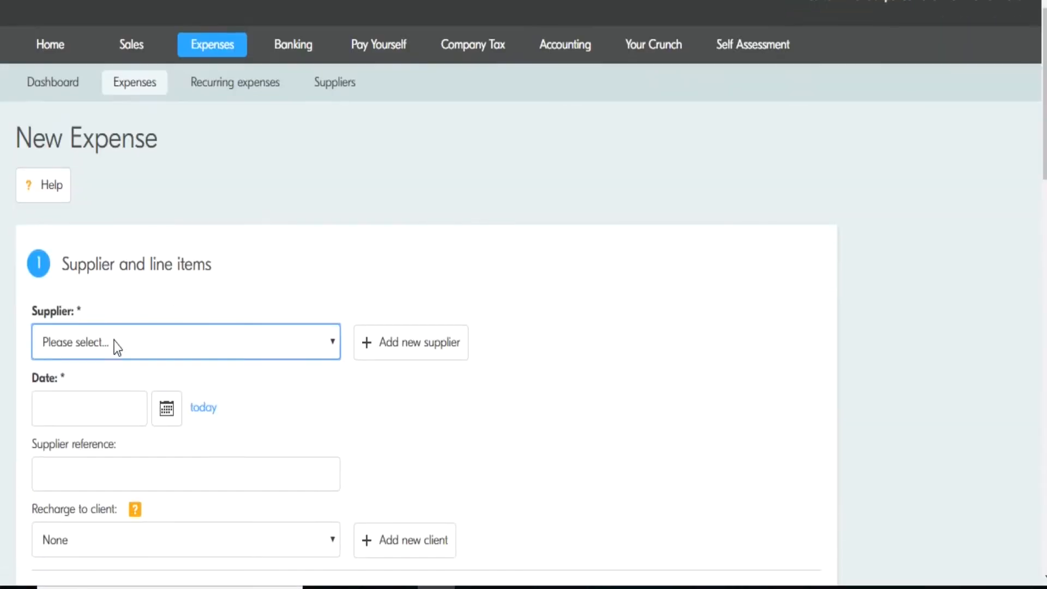
pyautogui.click(113, 347)
pyautogui.click(103, 385)
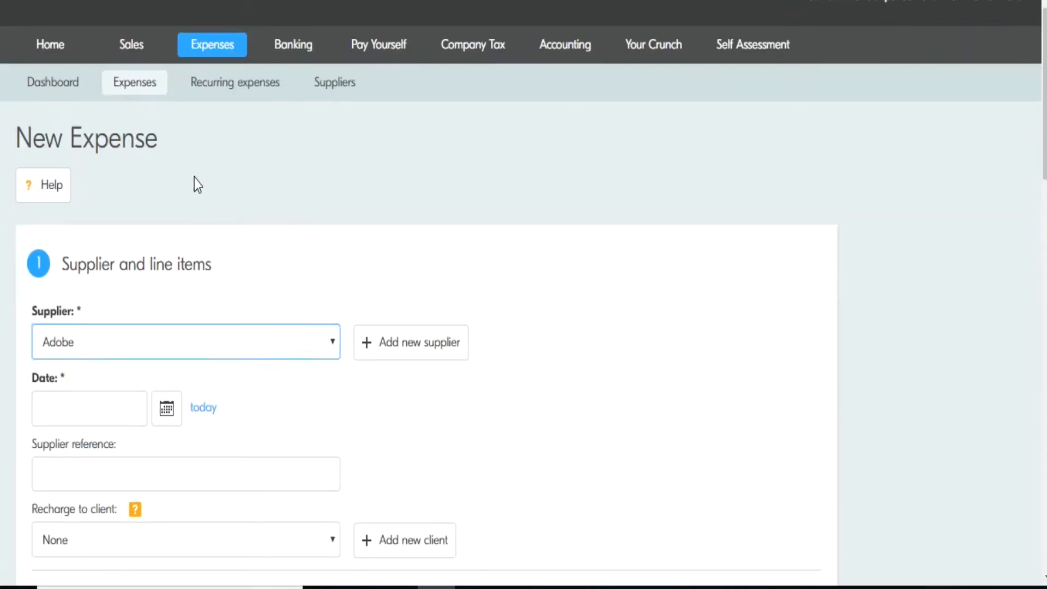
pyautogui.scroll(-3, 197, 179)
pyautogui.click(205, 224)
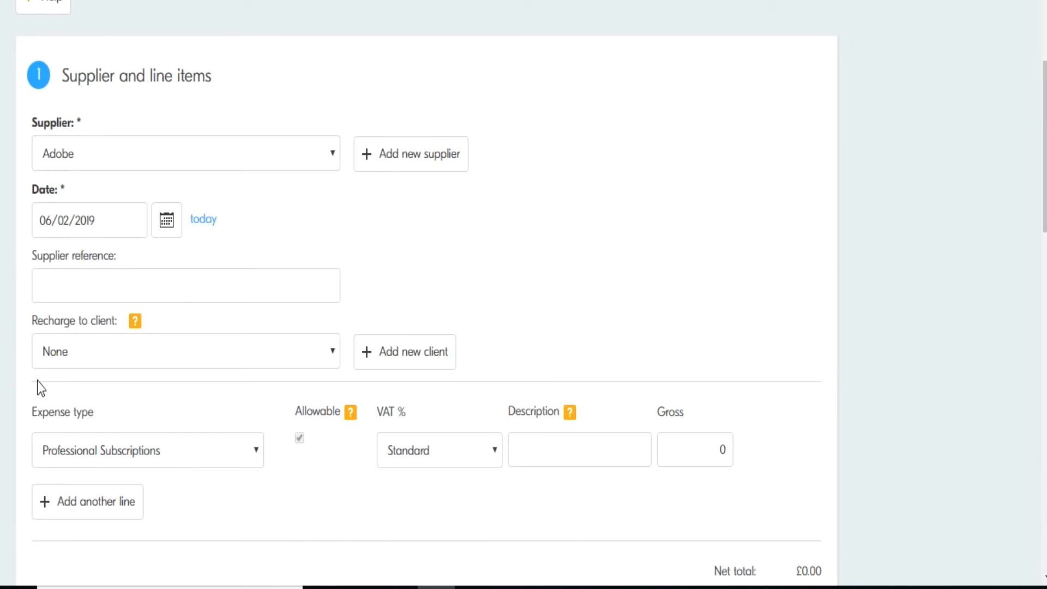
# - Describe the Adobe expense line as "Photoshop" and set its gross amount to 37.80
pyautogui.scroll(-2, 573, 222)
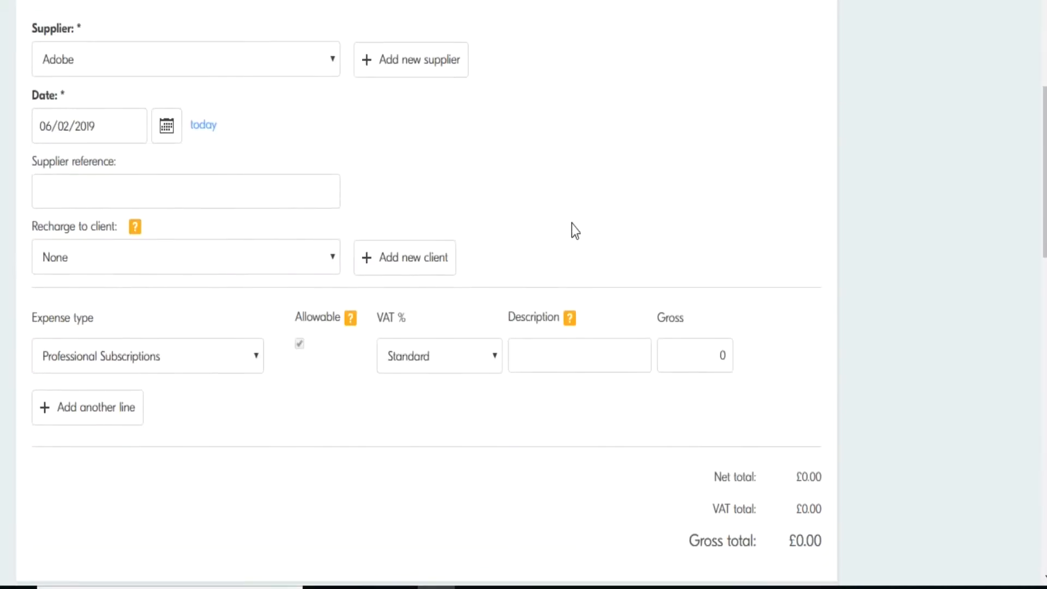
pyautogui.click(540, 362)
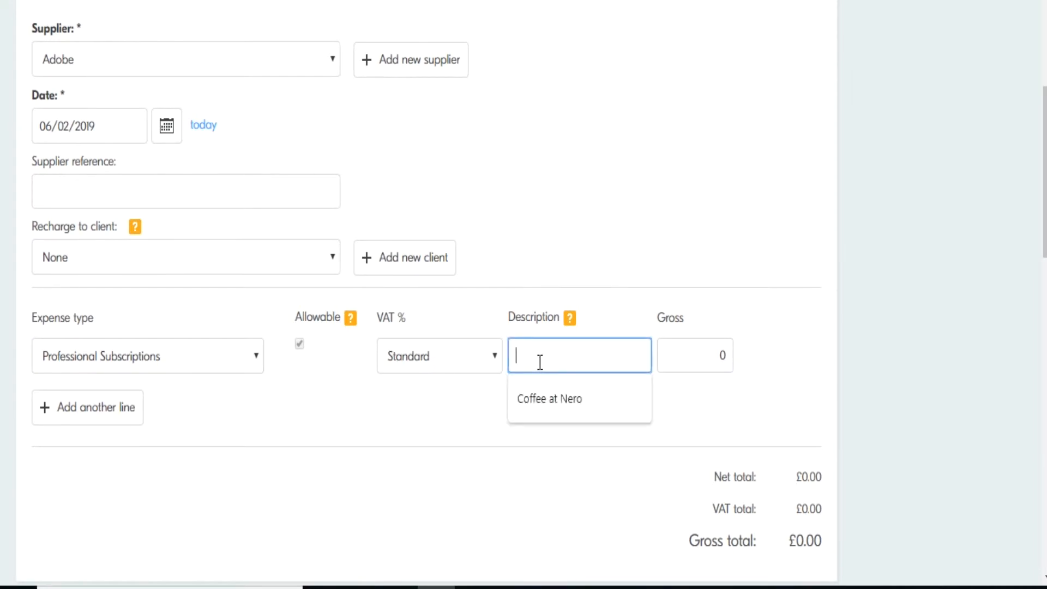
pyautogui.write('Photoshop')
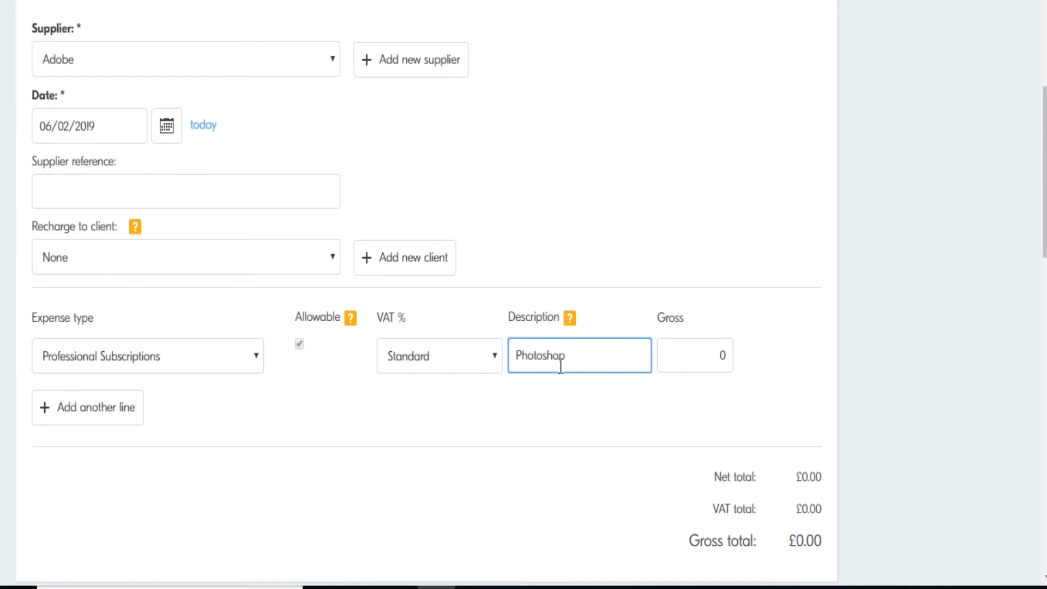
pyautogui.click(703, 356)
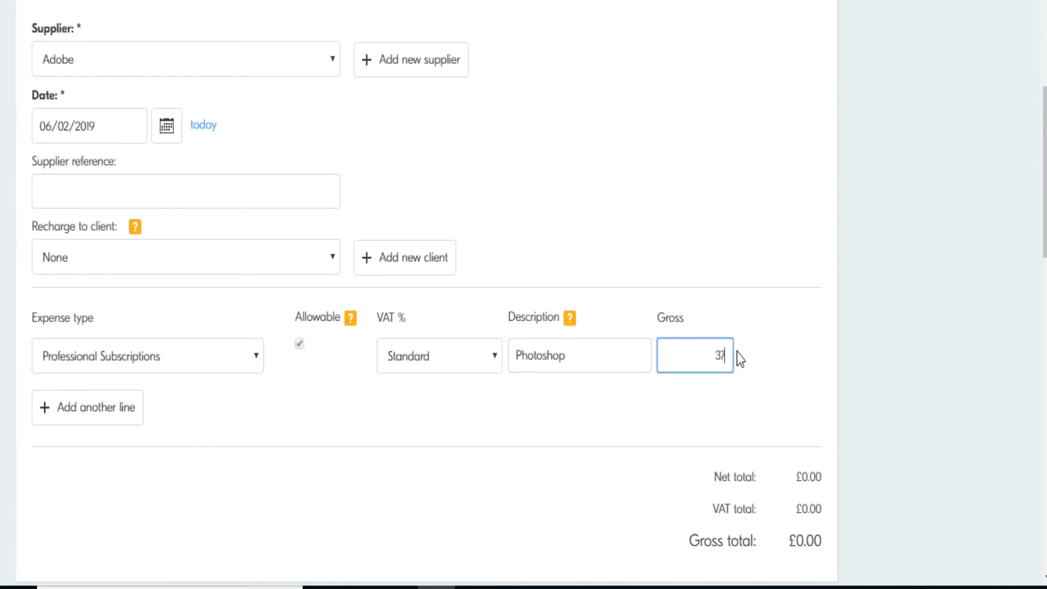
pyautogui.click(727, 235)
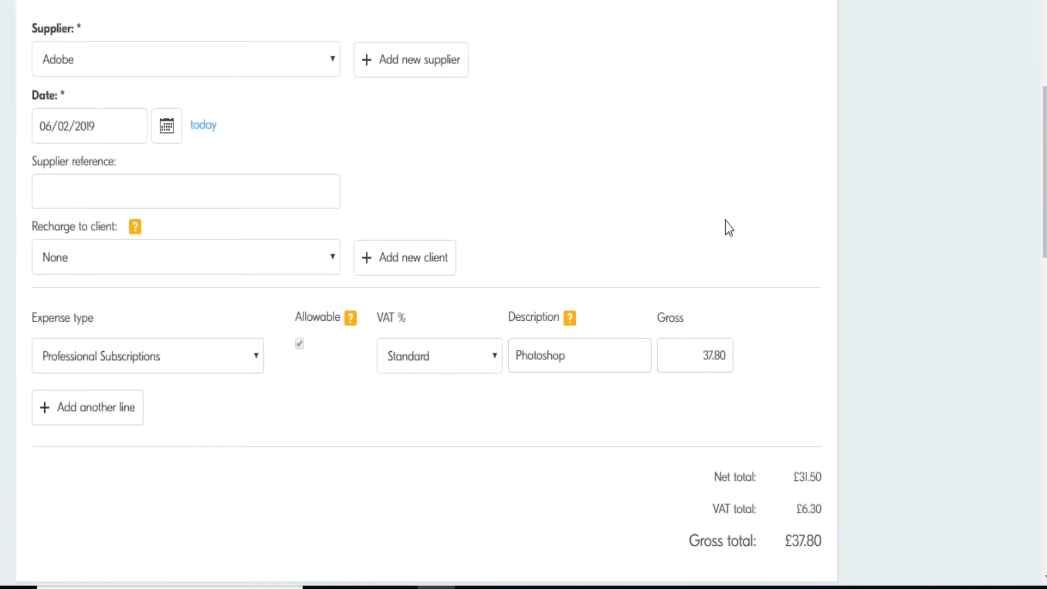
# - Set the Adobe payment method to Transfer out from company account, using the Current account
pyautogui.scroll(-5, 597, 106)
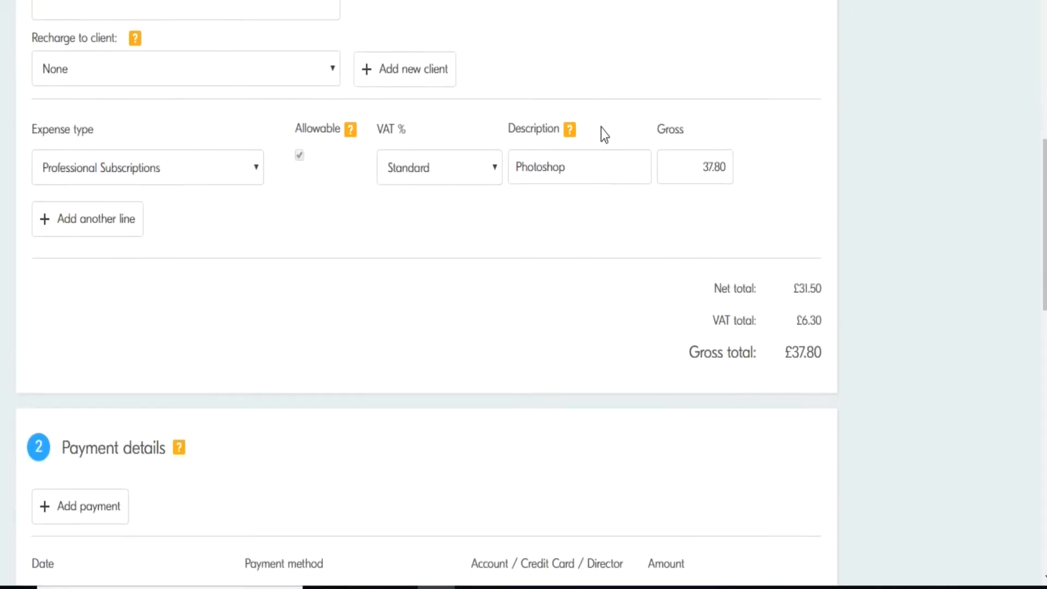
pyautogui.click(276, 527)
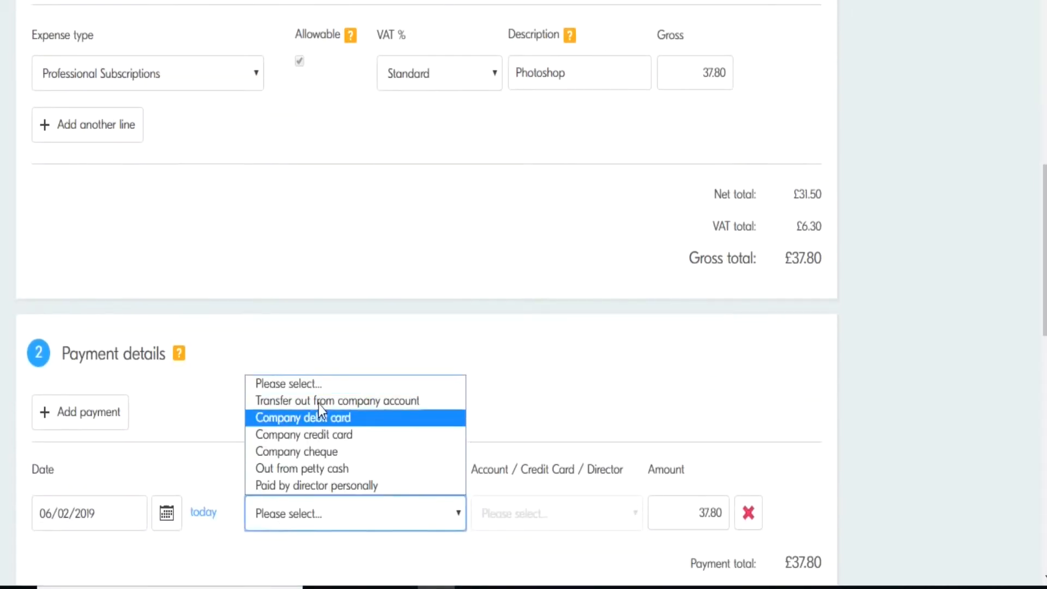
pyautogui.click(319, 404)
pyautogui.click(496, 515)
pyautogui.click(496, 555)
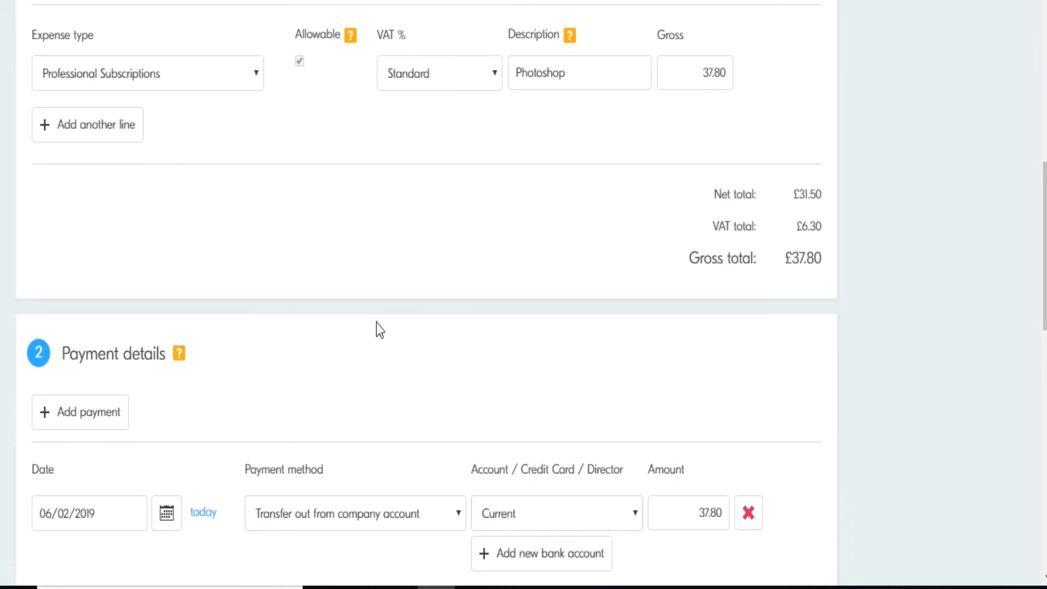
# - Save the Adobe expense without attaching files or adding a note
pyautogui.scroll(-6, 376, 323)
pyautogui.scroll(-7, 376, 323)
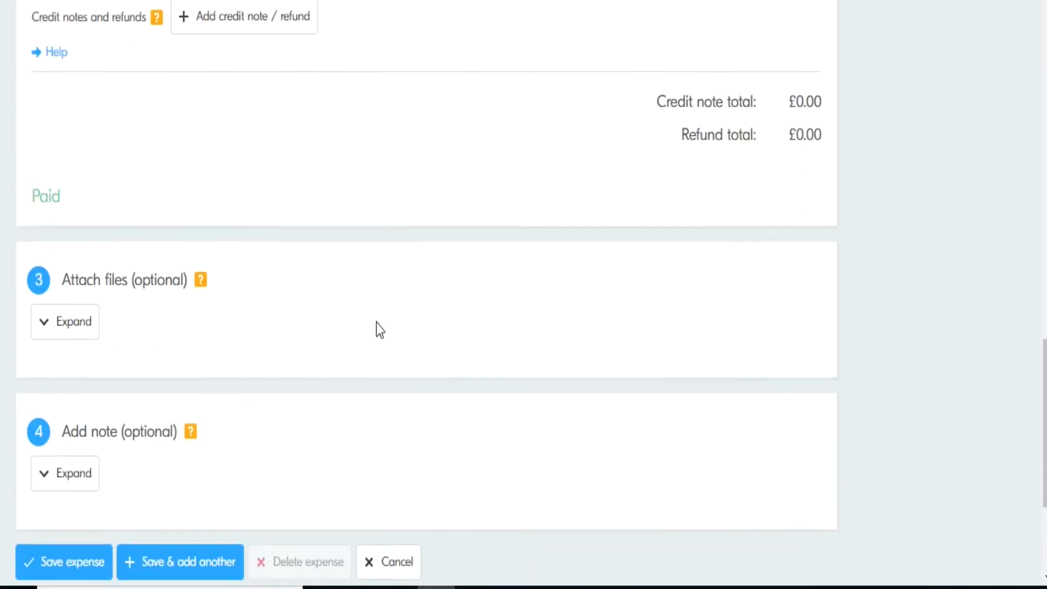
pyautogui.click(46, 480)
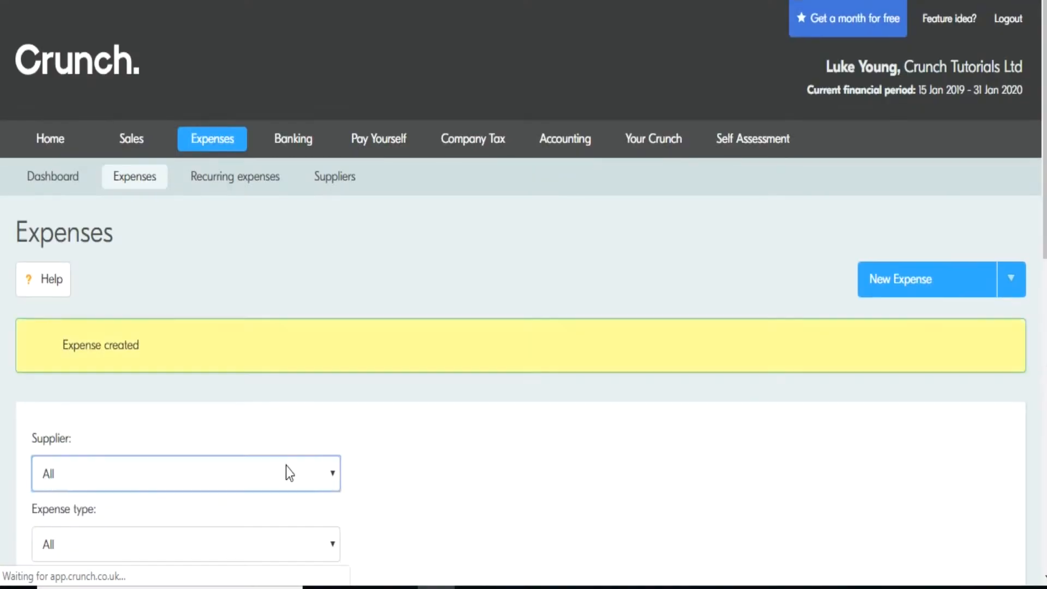
# - Start setting up a recurring expense from the saved Adobe entry in the expenses list
pyautogui.scroll(-6, 437, 403)
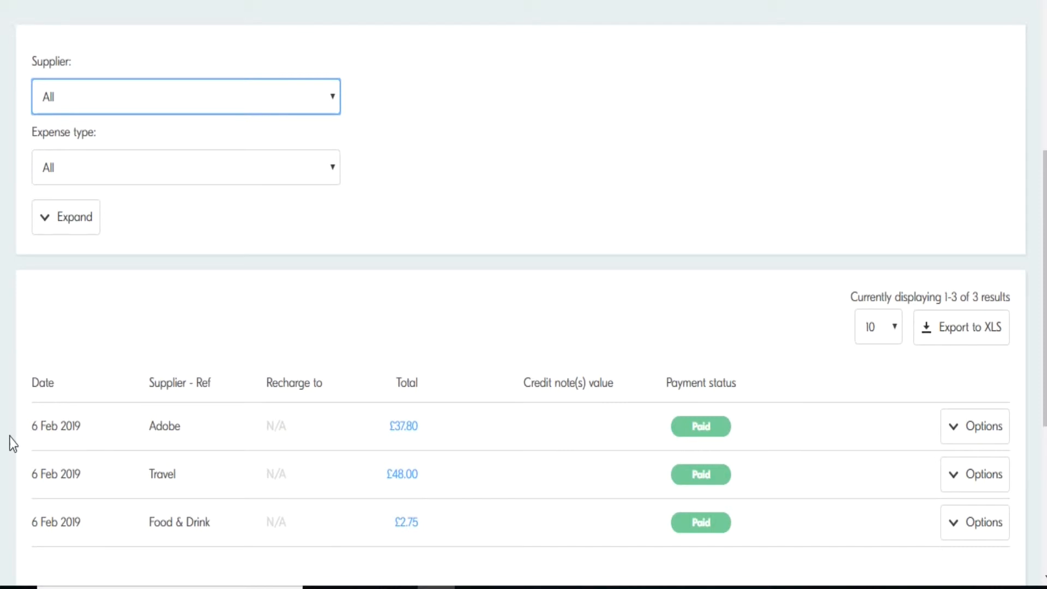
pyautogui.click(970, 435)
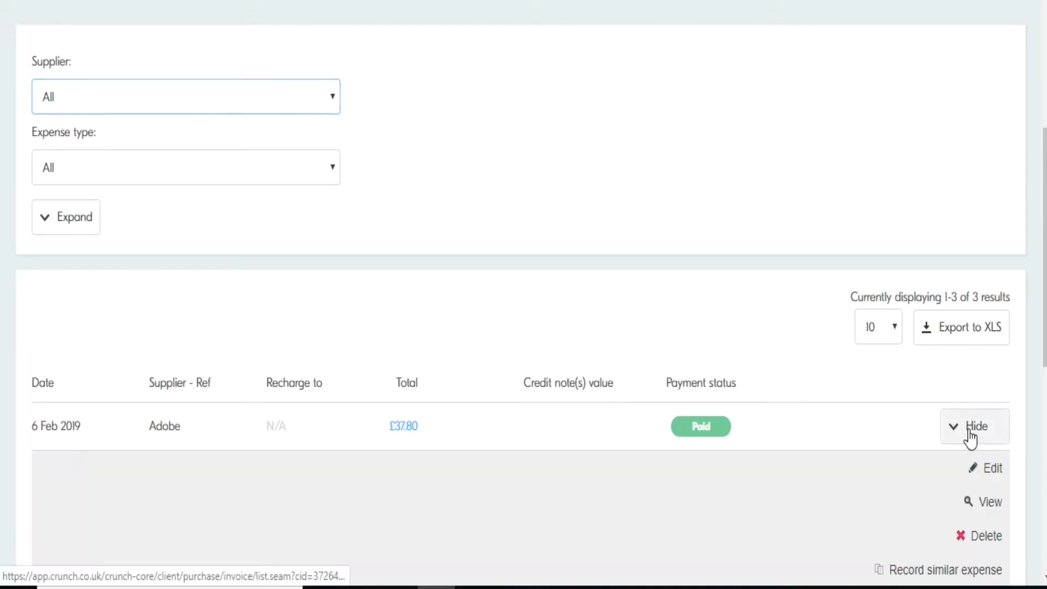
pyautogui.scroll(-2, 971, 436)
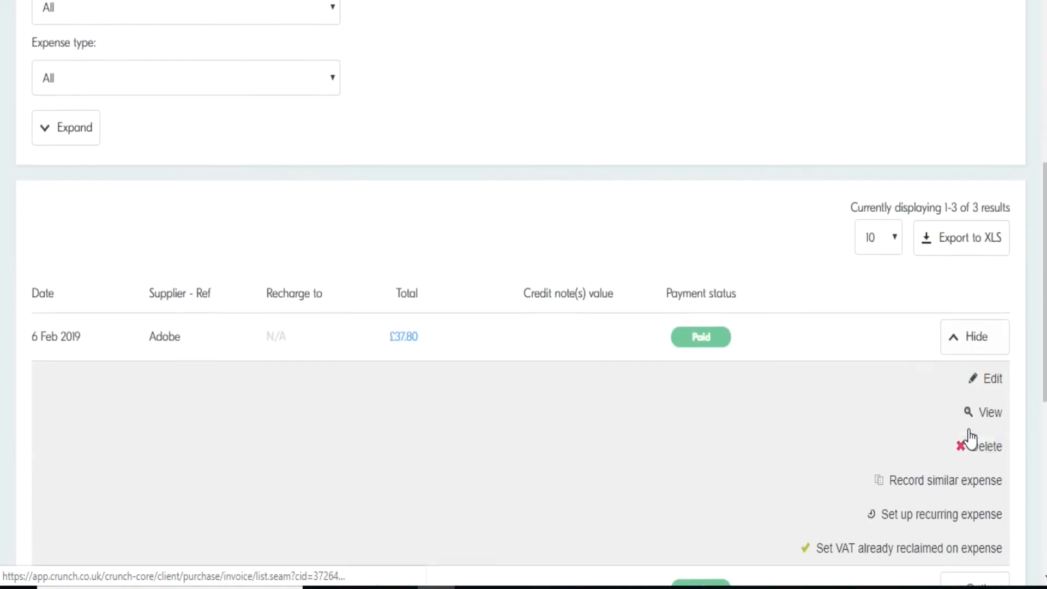
pyautogui.click(904, 510)
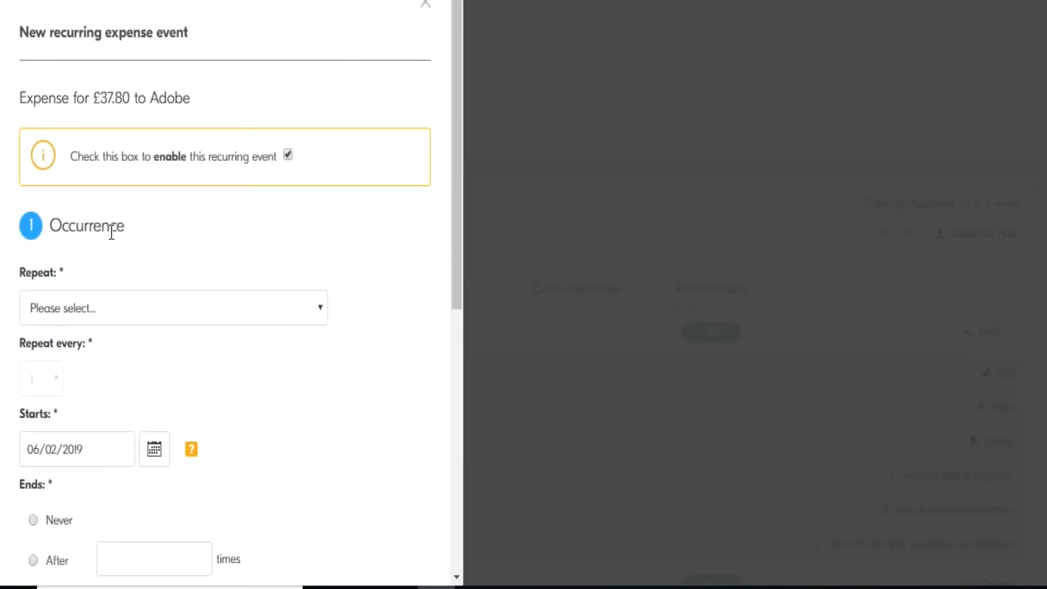
# - Set the recurring Adobe expense to repeat monthly on day 28, starting 28/03/2019
pyautogui.click(94, 316)
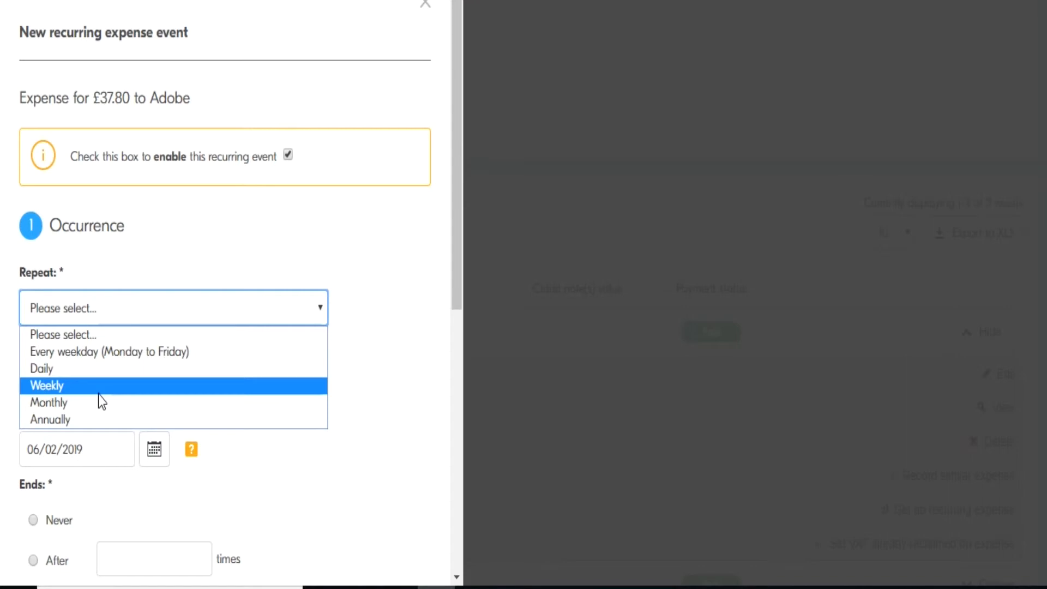
pyautogui.click(57, 403)
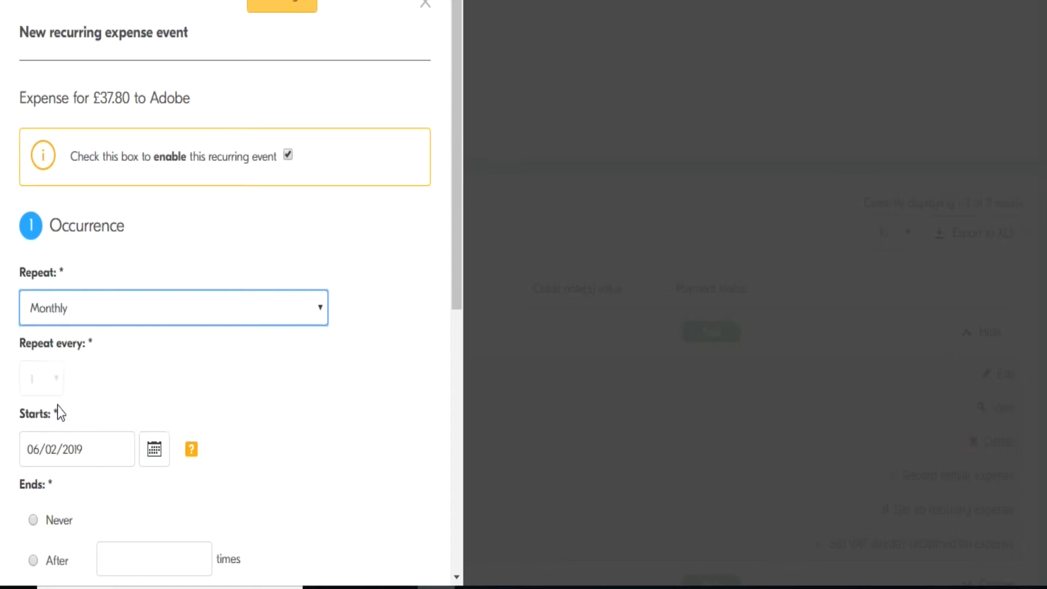
pyautogui.scroll(-2, 170, 215)
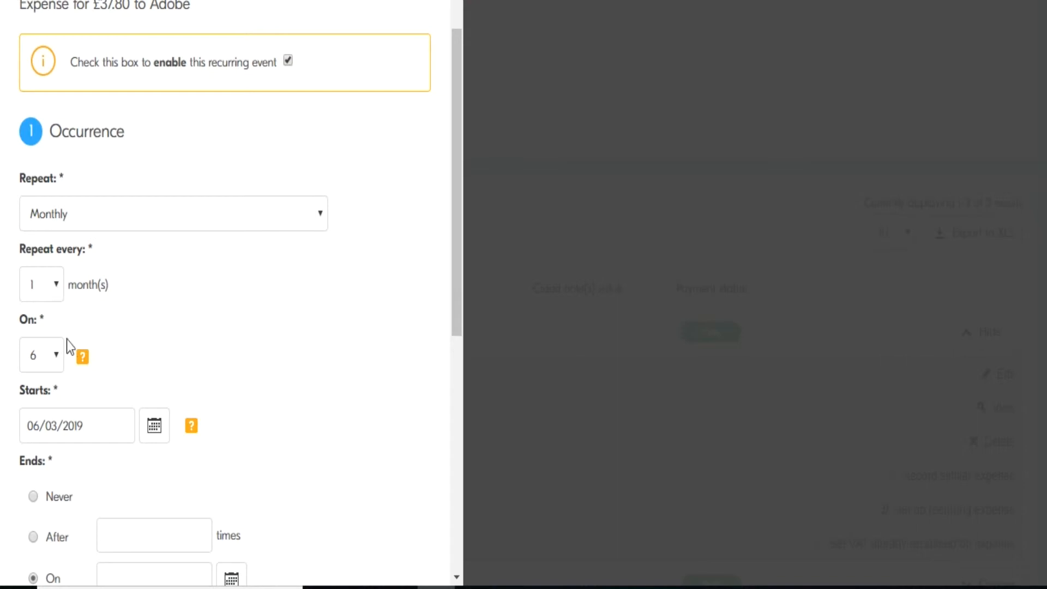
pyautogui.click(51, 363)
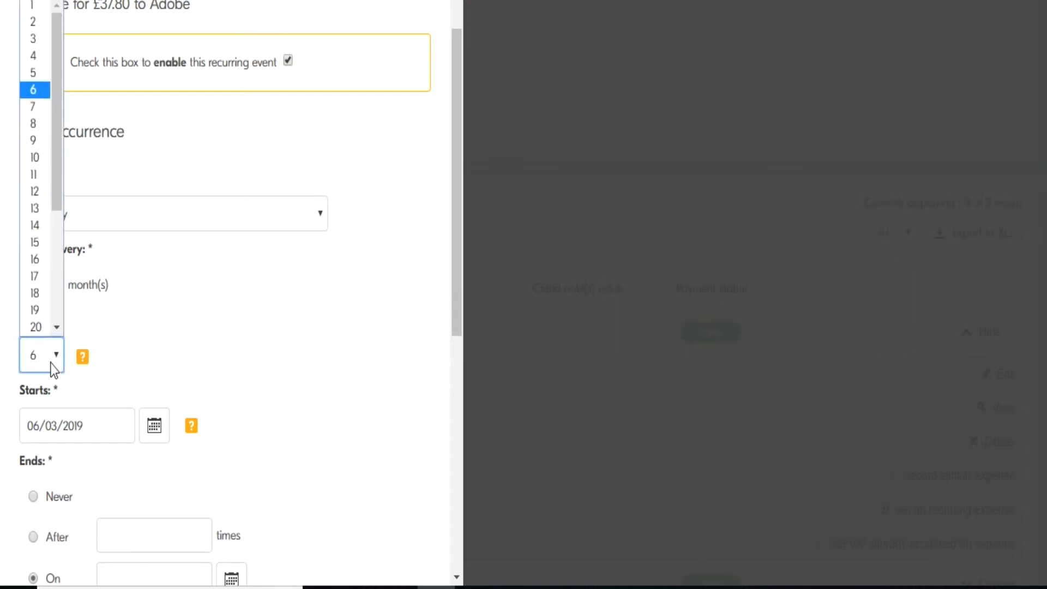
pyautogui.scroll(-4, 37, 257)
pyautogui.click(36, 259)
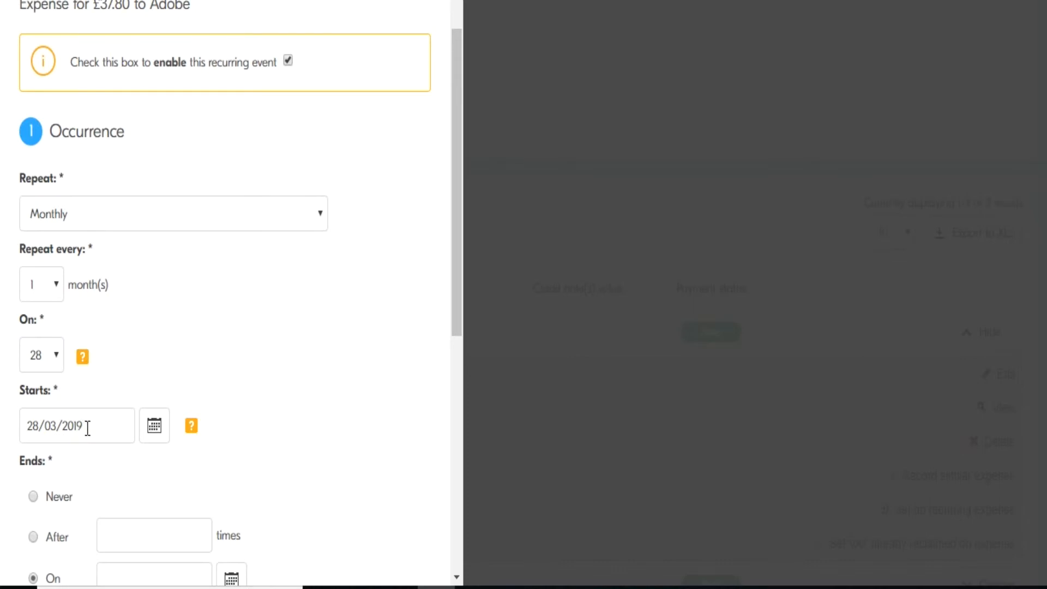
pyautogui.scroll(-2, 88, 428)
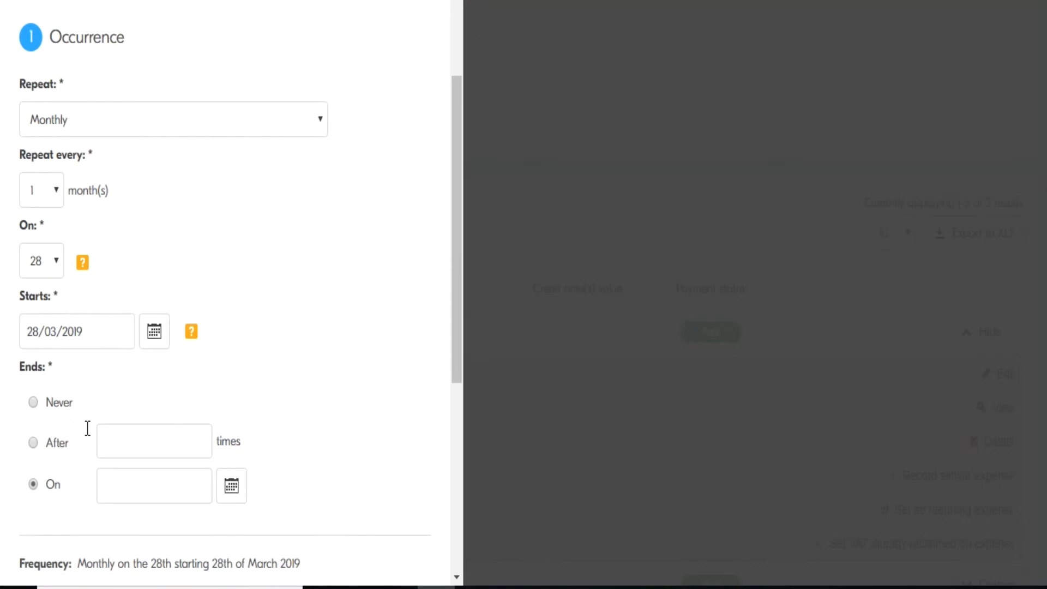
# - Set the recurring Adobe expense to never end and create the event, keeping payment by transfer out from the Current company account
pyautogui.click(32, 407)
pyautogui.scroll(-5, 281, 301)
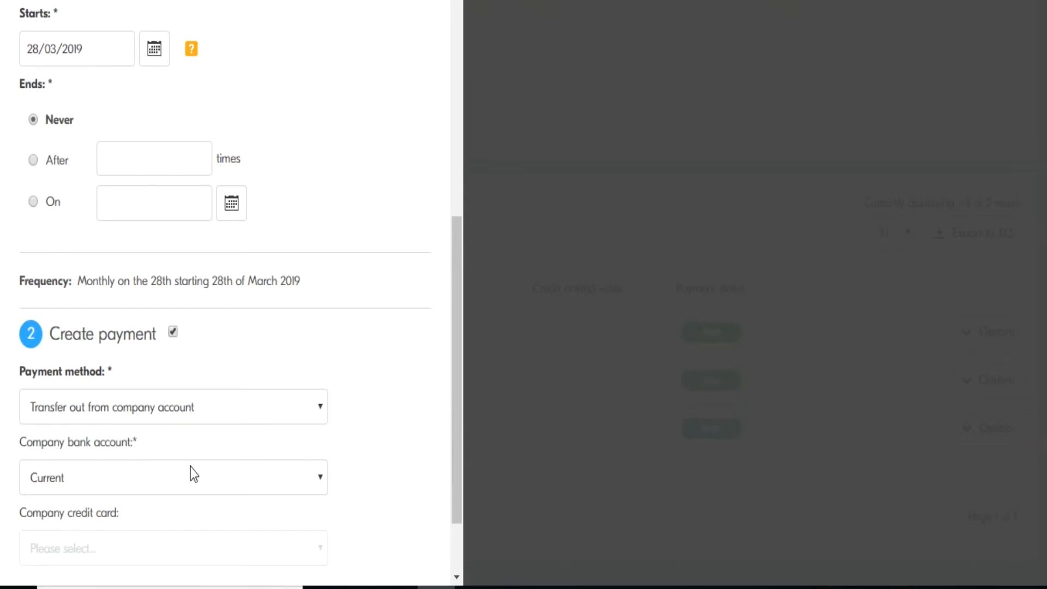
pyautogui.scroll(-2, 192, 473)
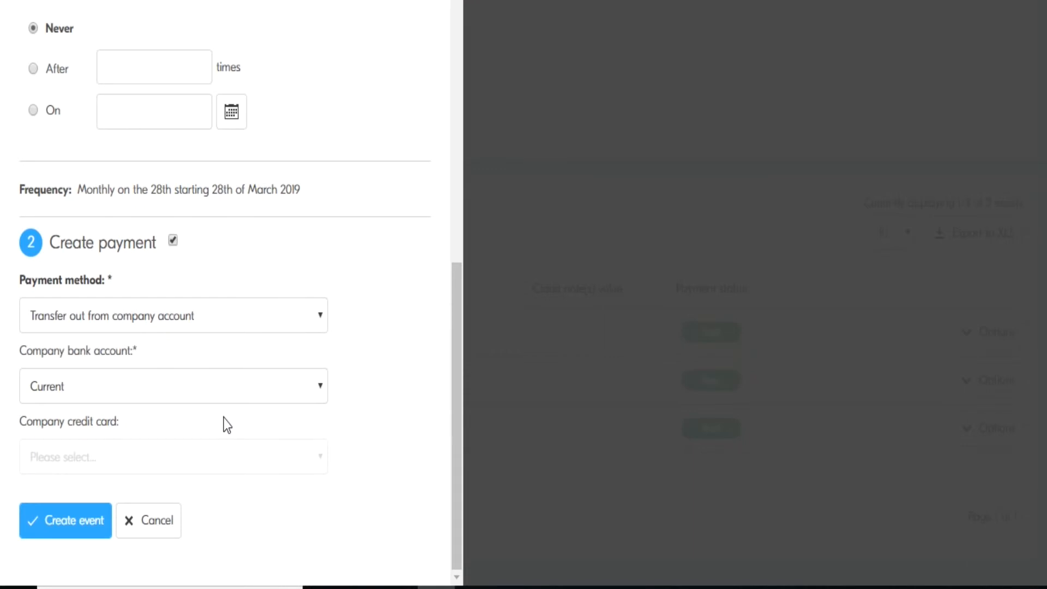
pyautogui.click(95, 518)
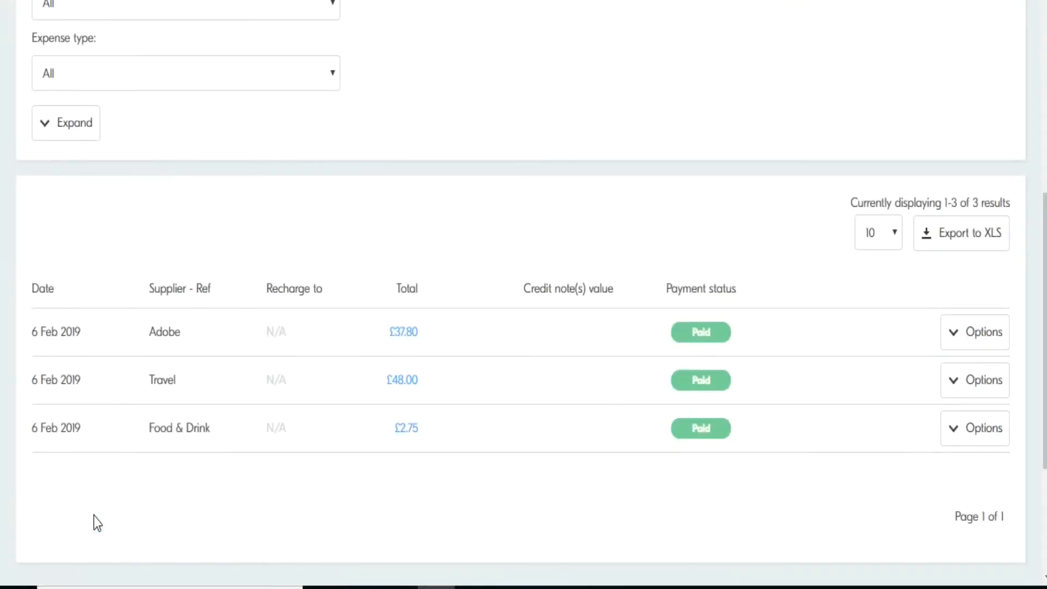
pyautogui.scroll(3, 228, 401)
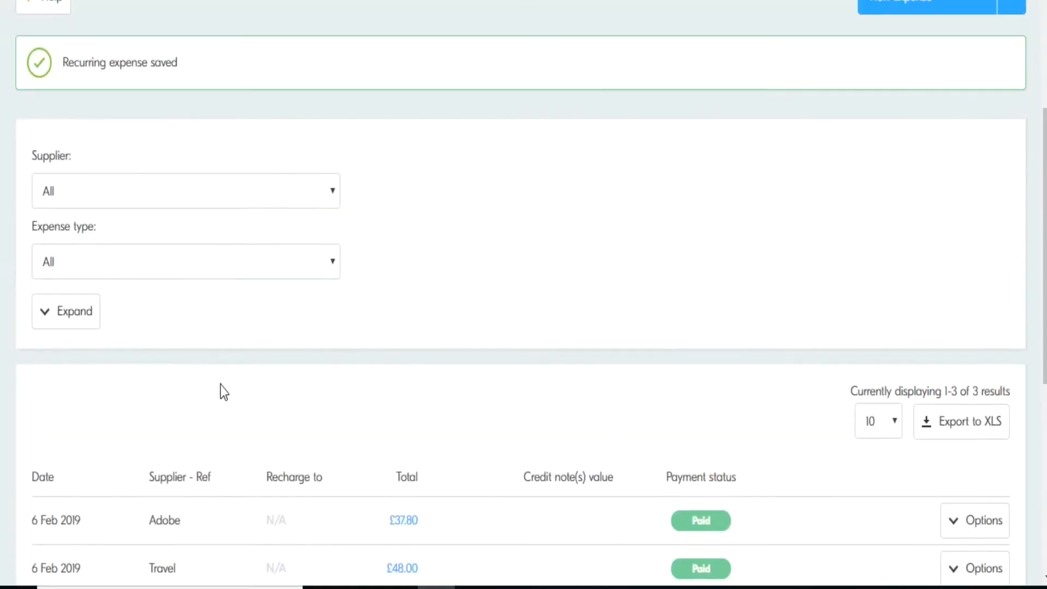
pyautogui.moveTo(182, 164); pyautogui.dragTo(61, 158)
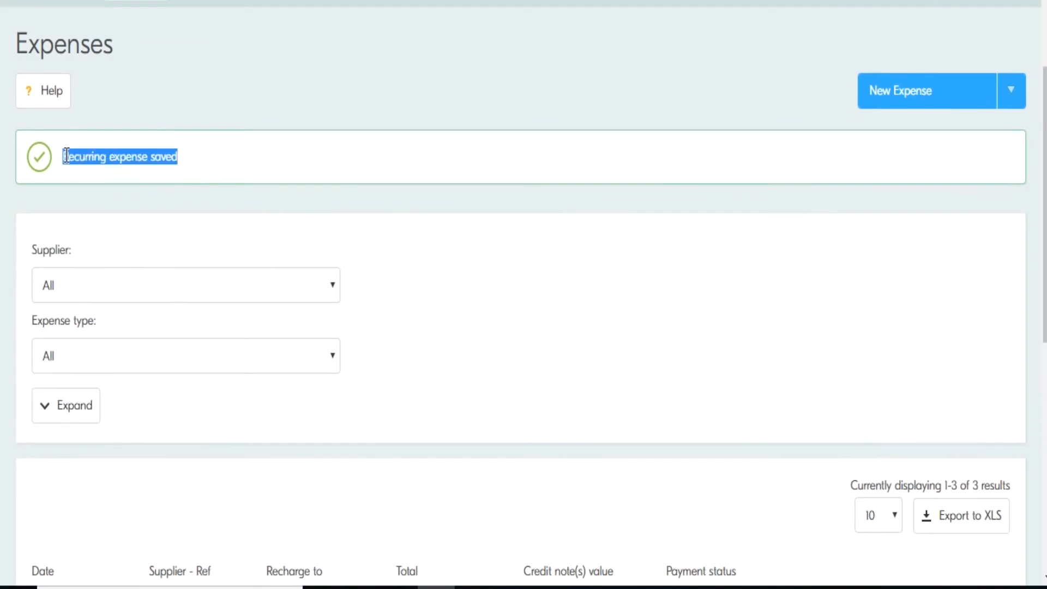
pyautogui.click(128, 162)
# - Review the Adobe entry in the recurring expenses list, including its event details and the options available for it
pyautogui.scroll(2, 180, 156)
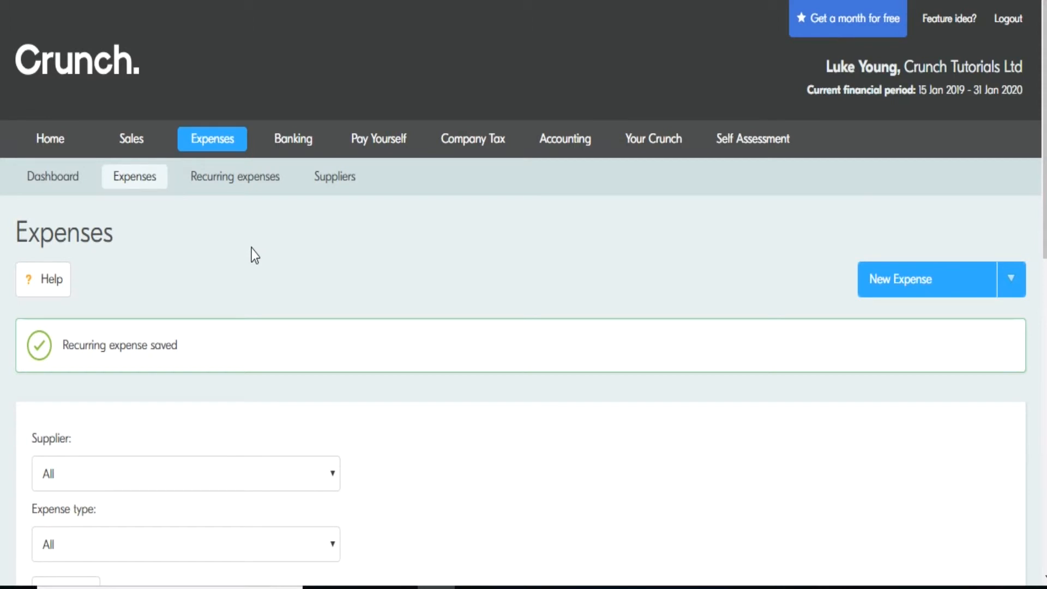
pyautogui.click(228, 193)
pyautogui.scroll(-1, 269, 257)
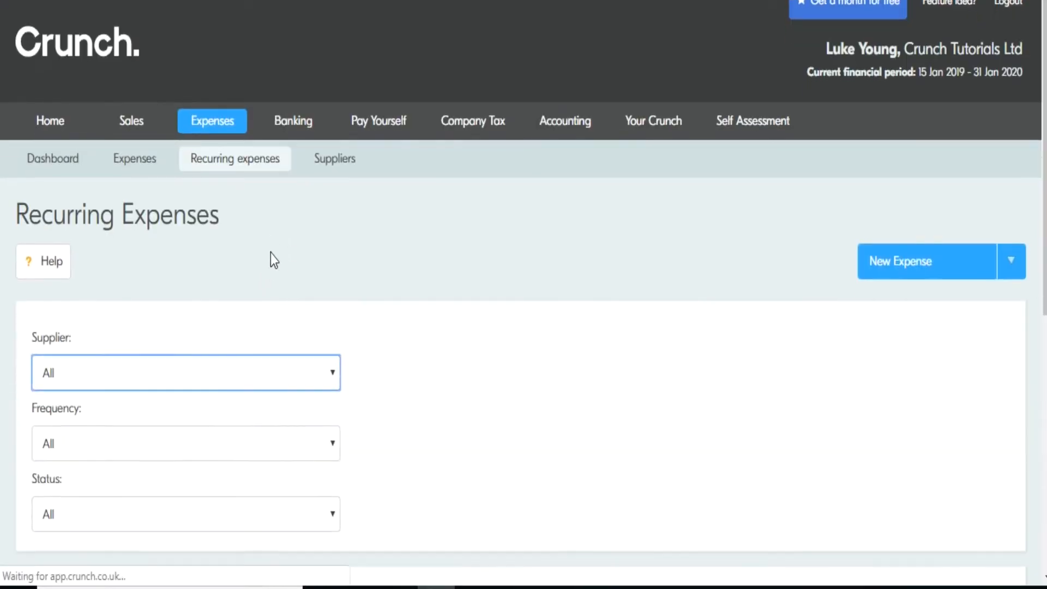
pyautogui.scroll(-4, 271, 253)
pyautogui.moveTo(33, 271); pyautogui.dragTo(300, 269)
pyautogui.click(307, 182)
pyautogui.click(977, 279)
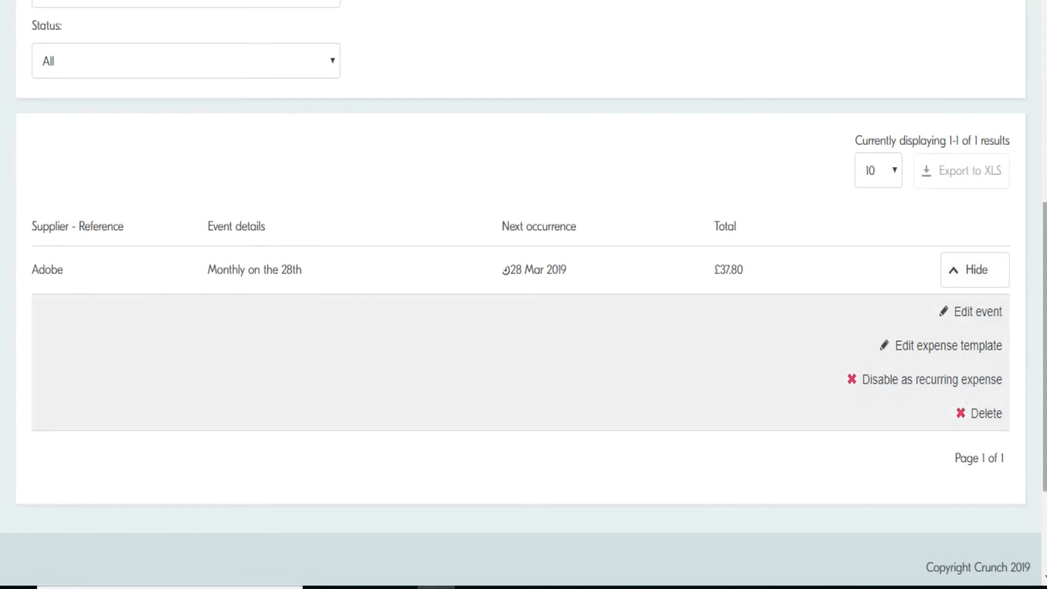
pyautogui.click(986, 282)
pyautogui.scroll(6, 960, 253)
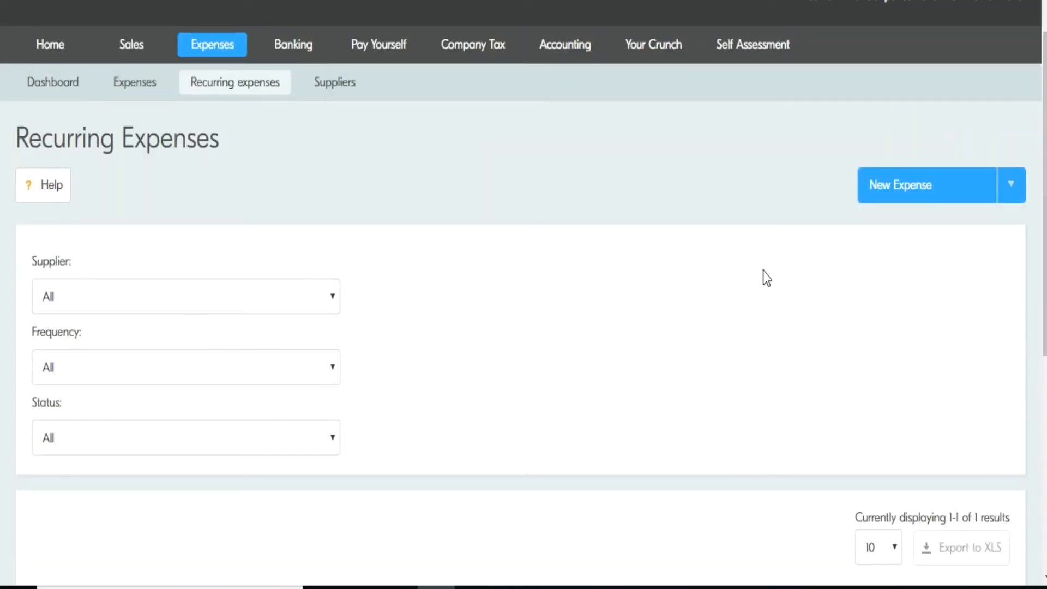